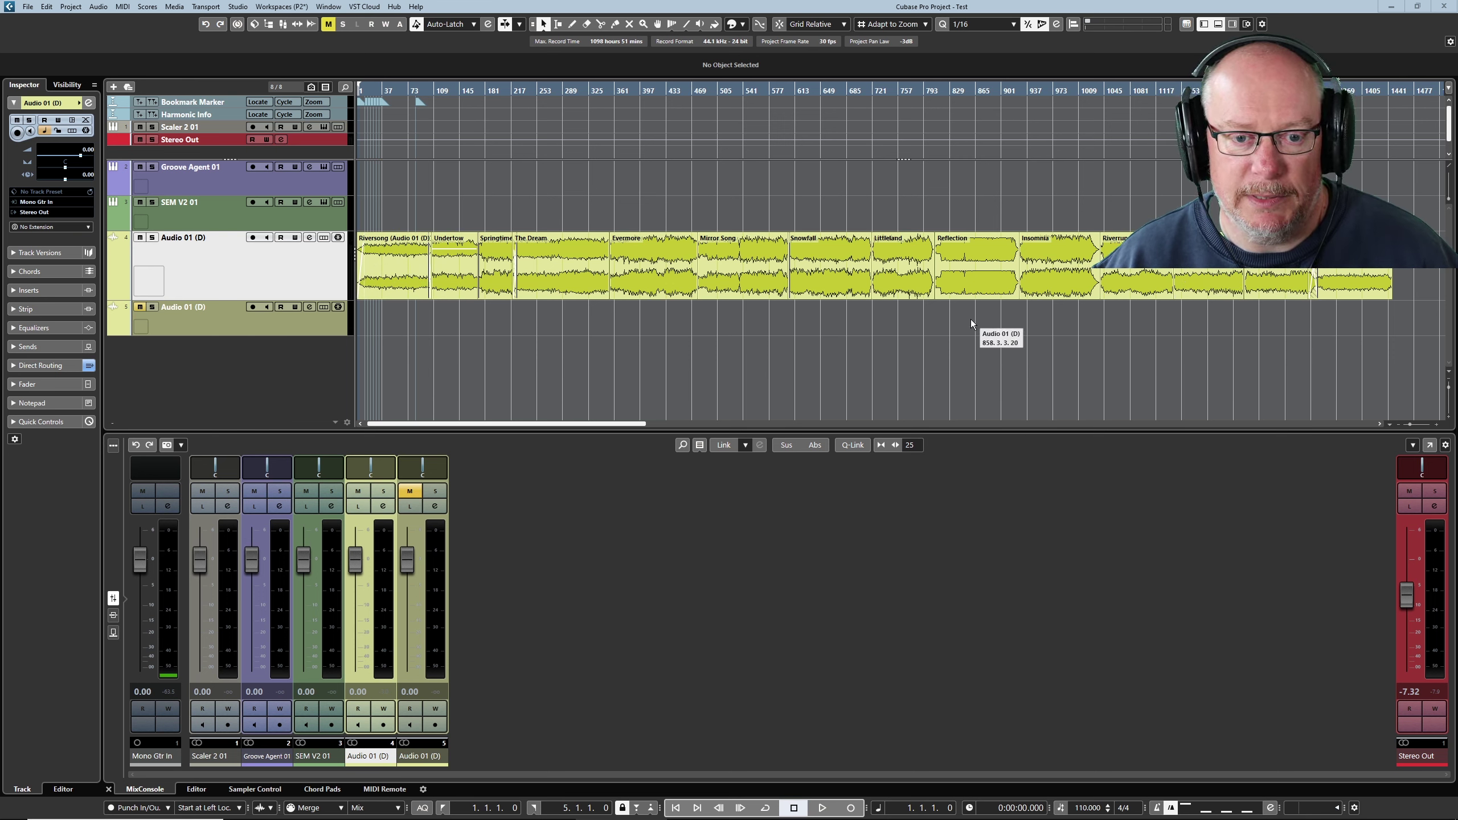
- Zoom out with G until every song clip on Audio 01 fits in view
key("g")
key("g")
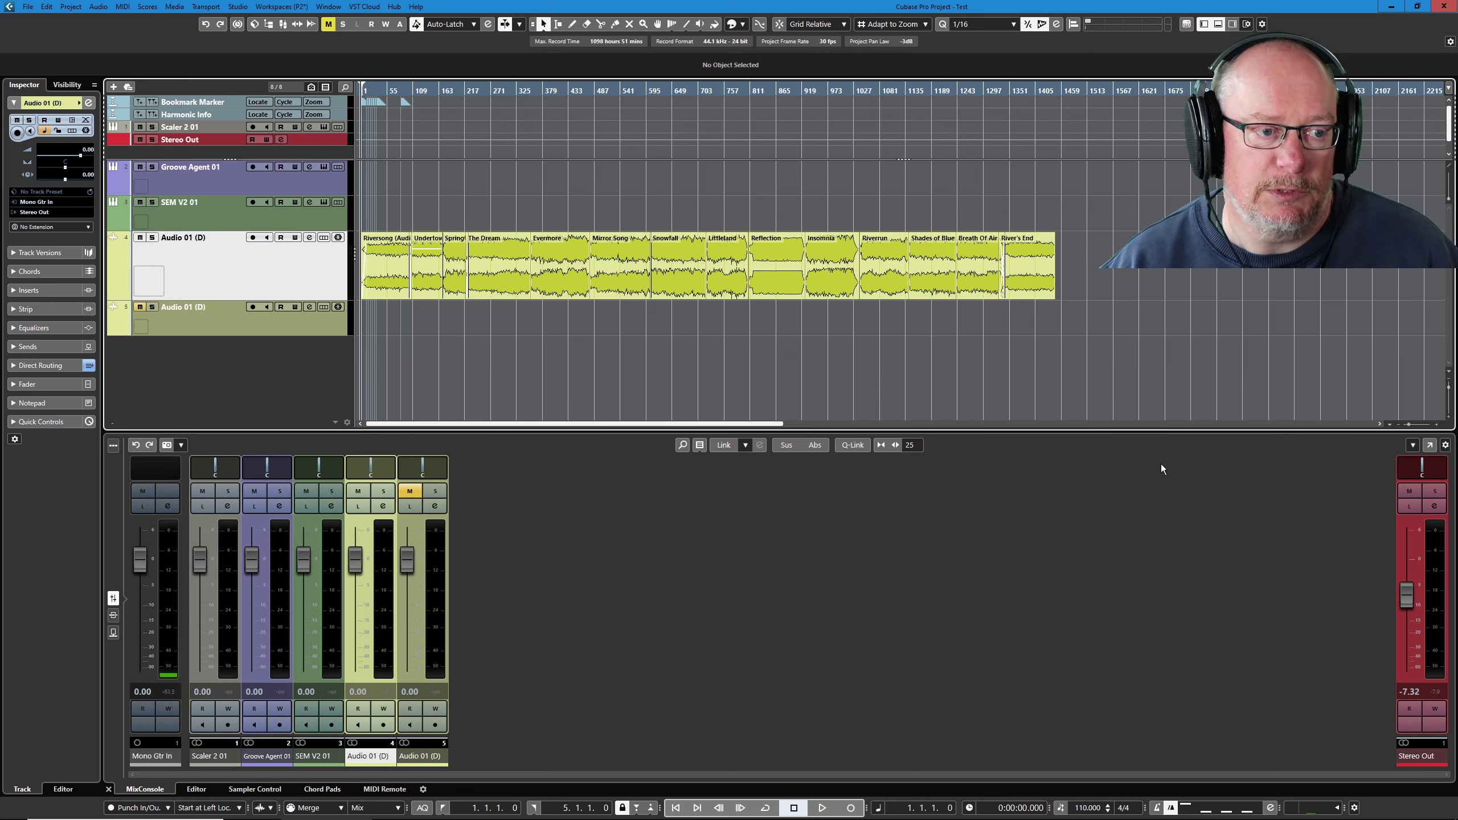
- Select the Riversong and River's End clips, then move the Excel album notes window to the centre
left_click(383, 273)
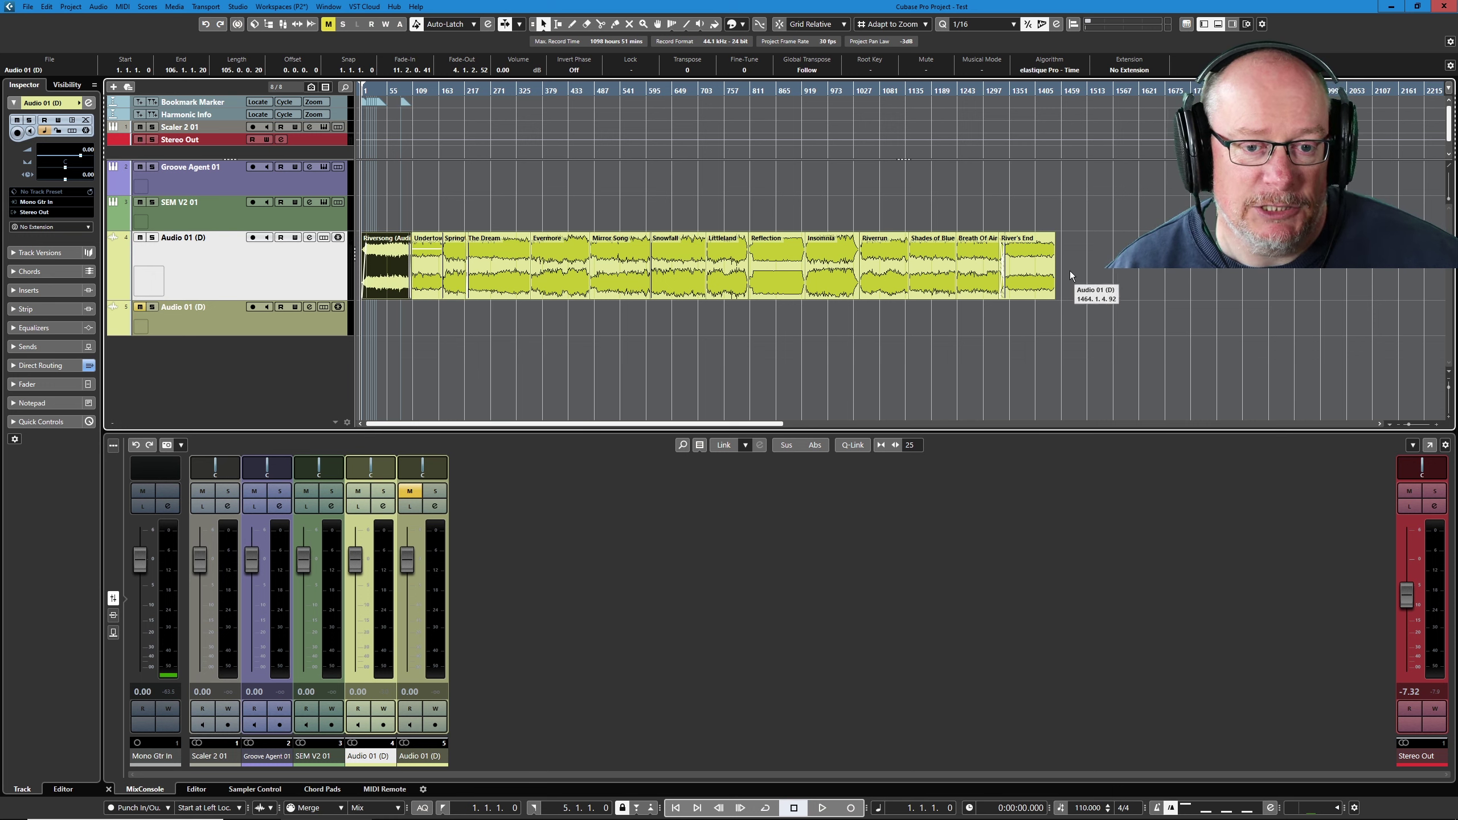
left_click(1026, 257)
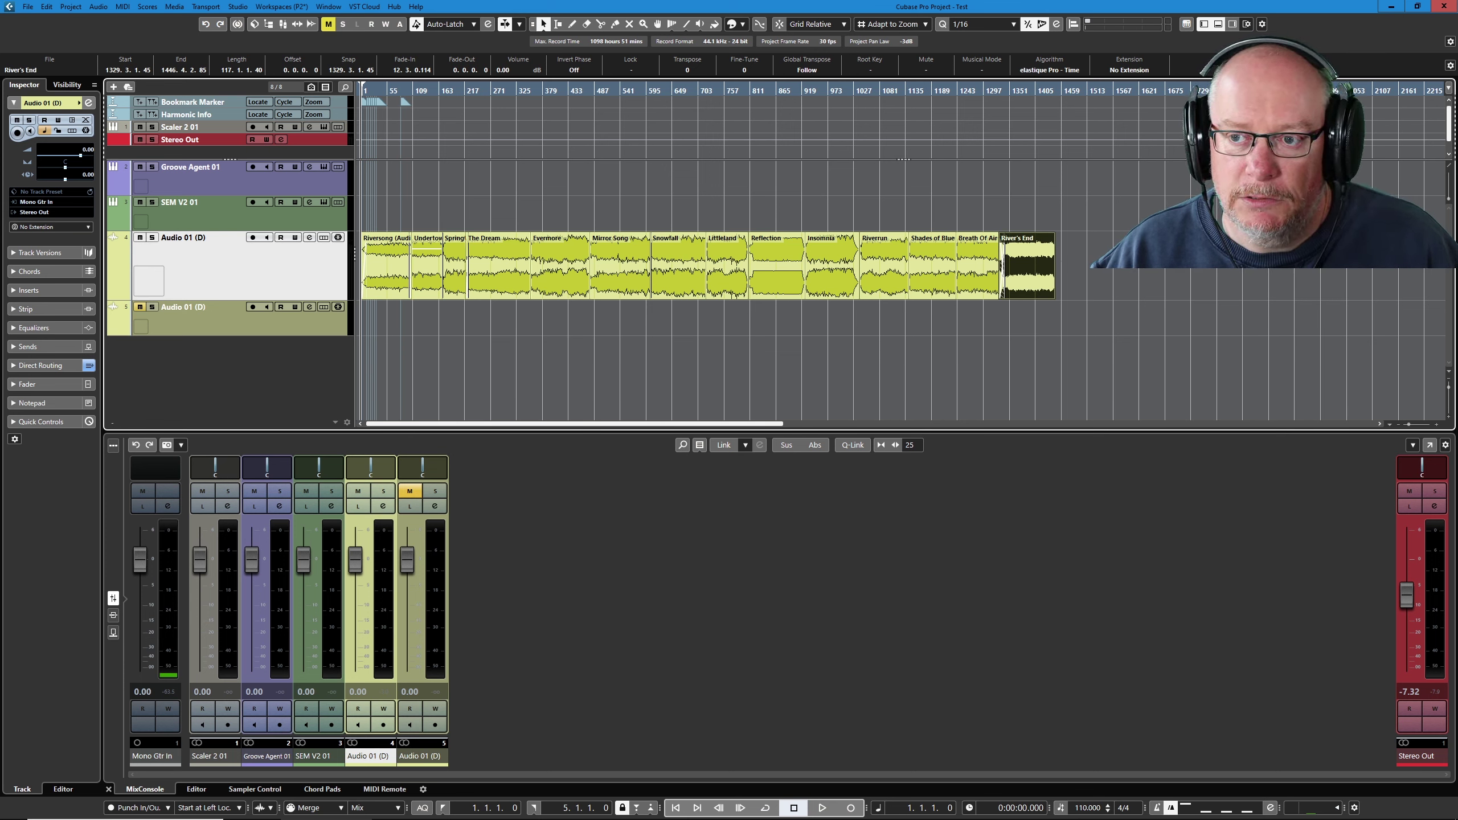
left_click_drag(1457, 57, 652, 140)
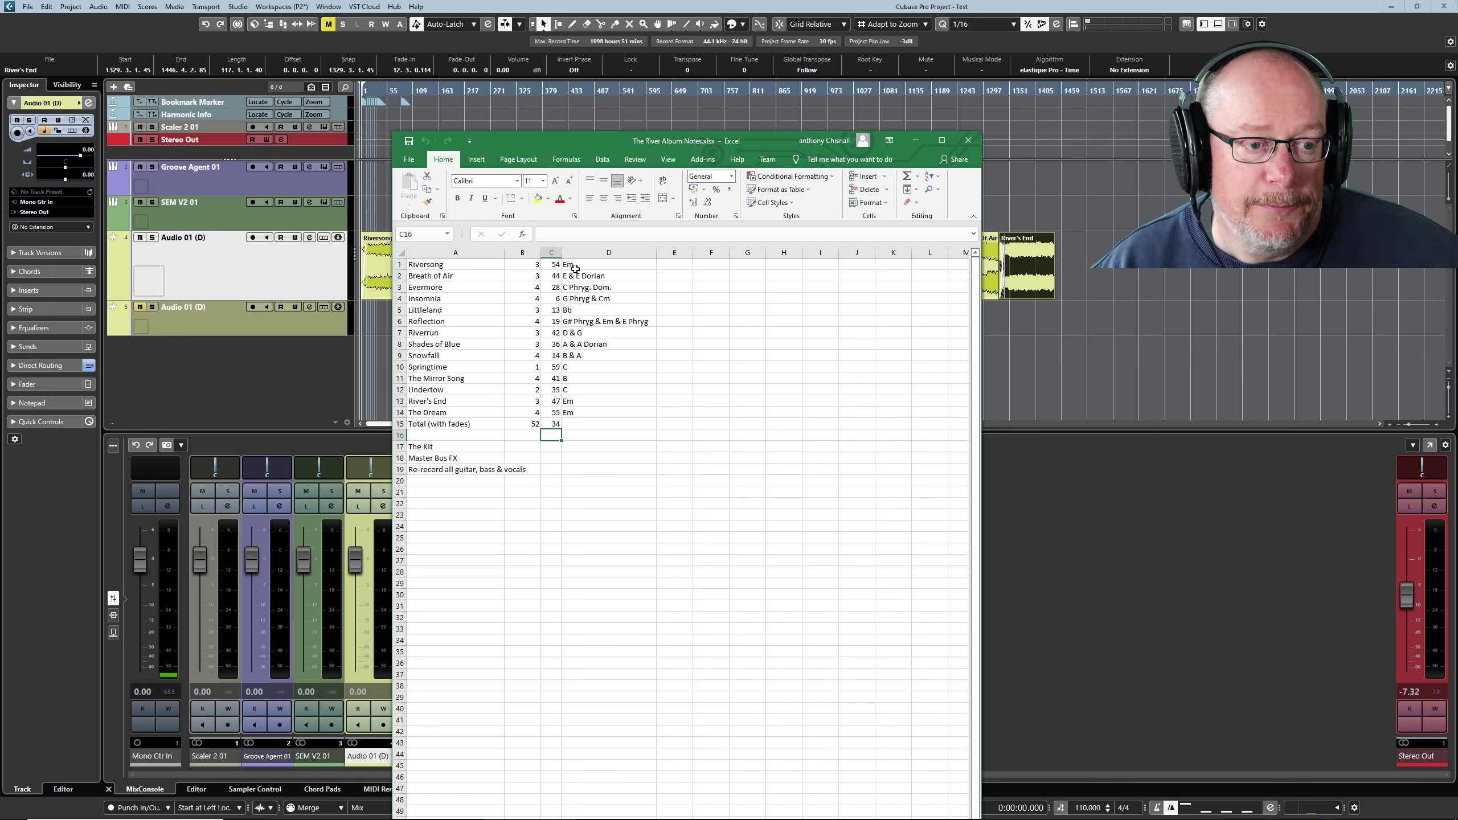
- Check The Dream's key in cell D14, then minimize the Excel workbook
left_click(644, 412)
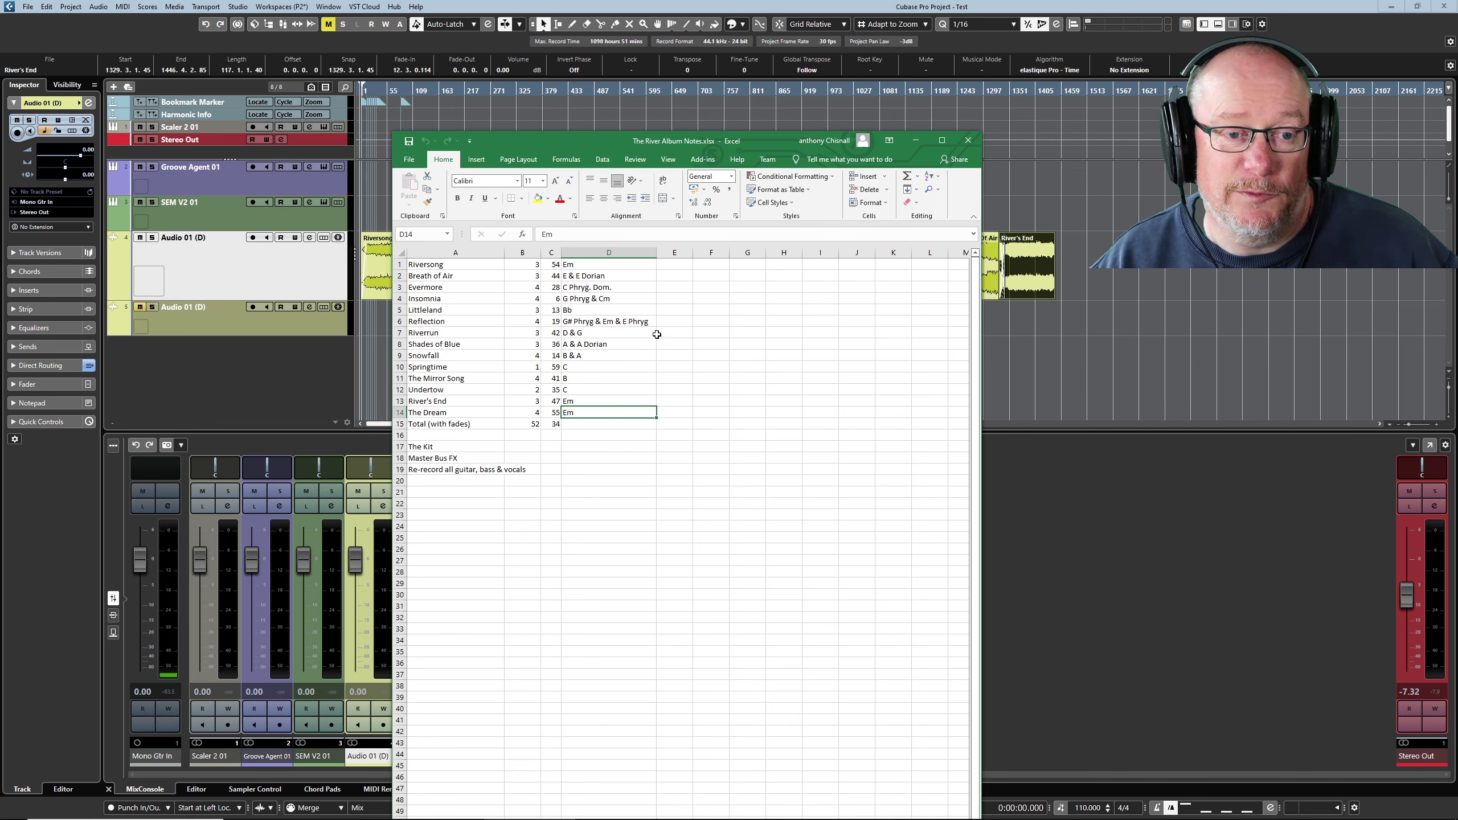
left_click(916, 141)
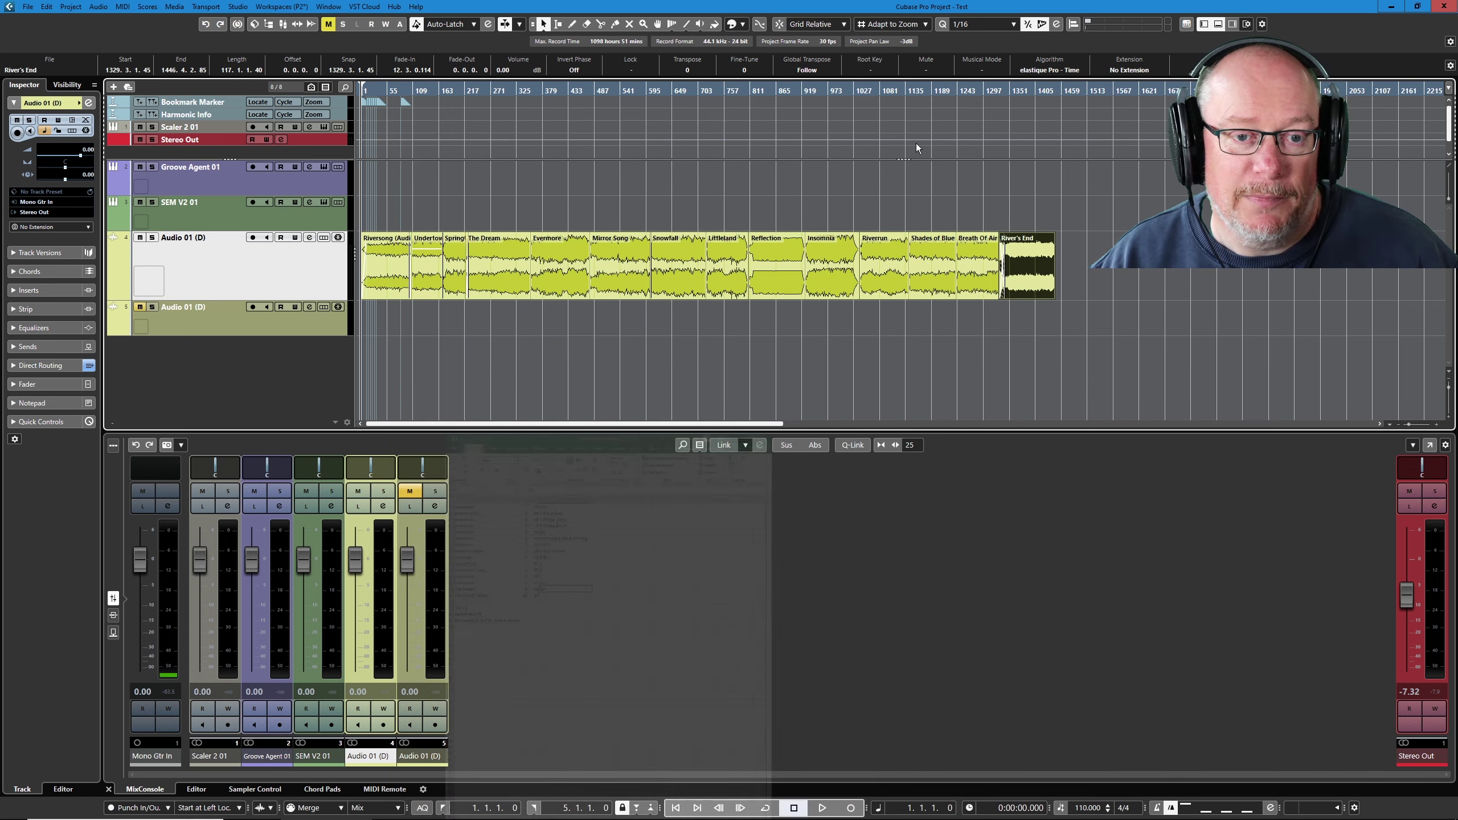
- Zoom in on River's End, briefly bring back the Excel notes, then minimize them again
scroll(1042, 264, "up", 5)
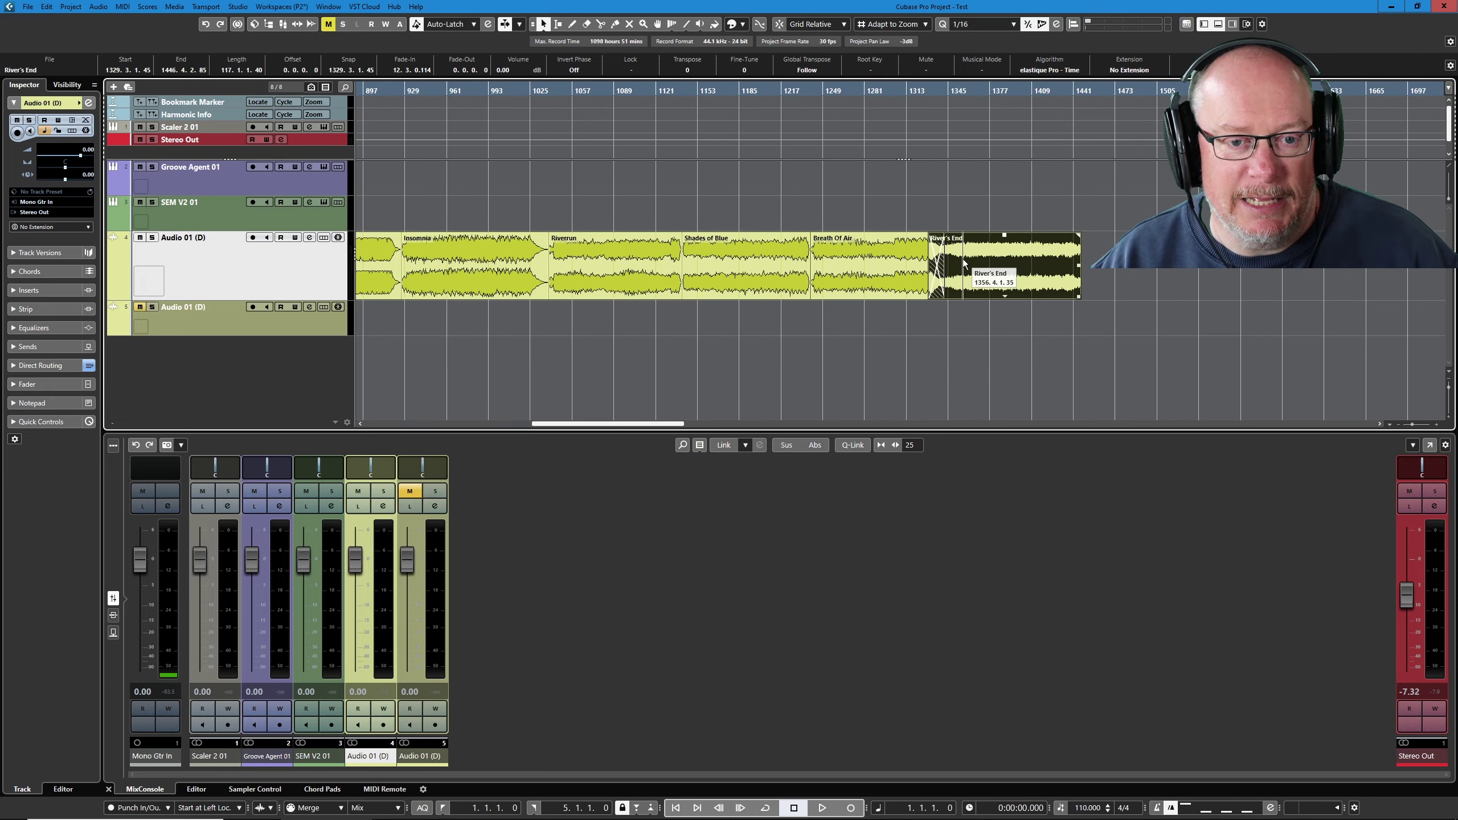
scroll(964, 264, "up", 3)
key("alt+Tab")
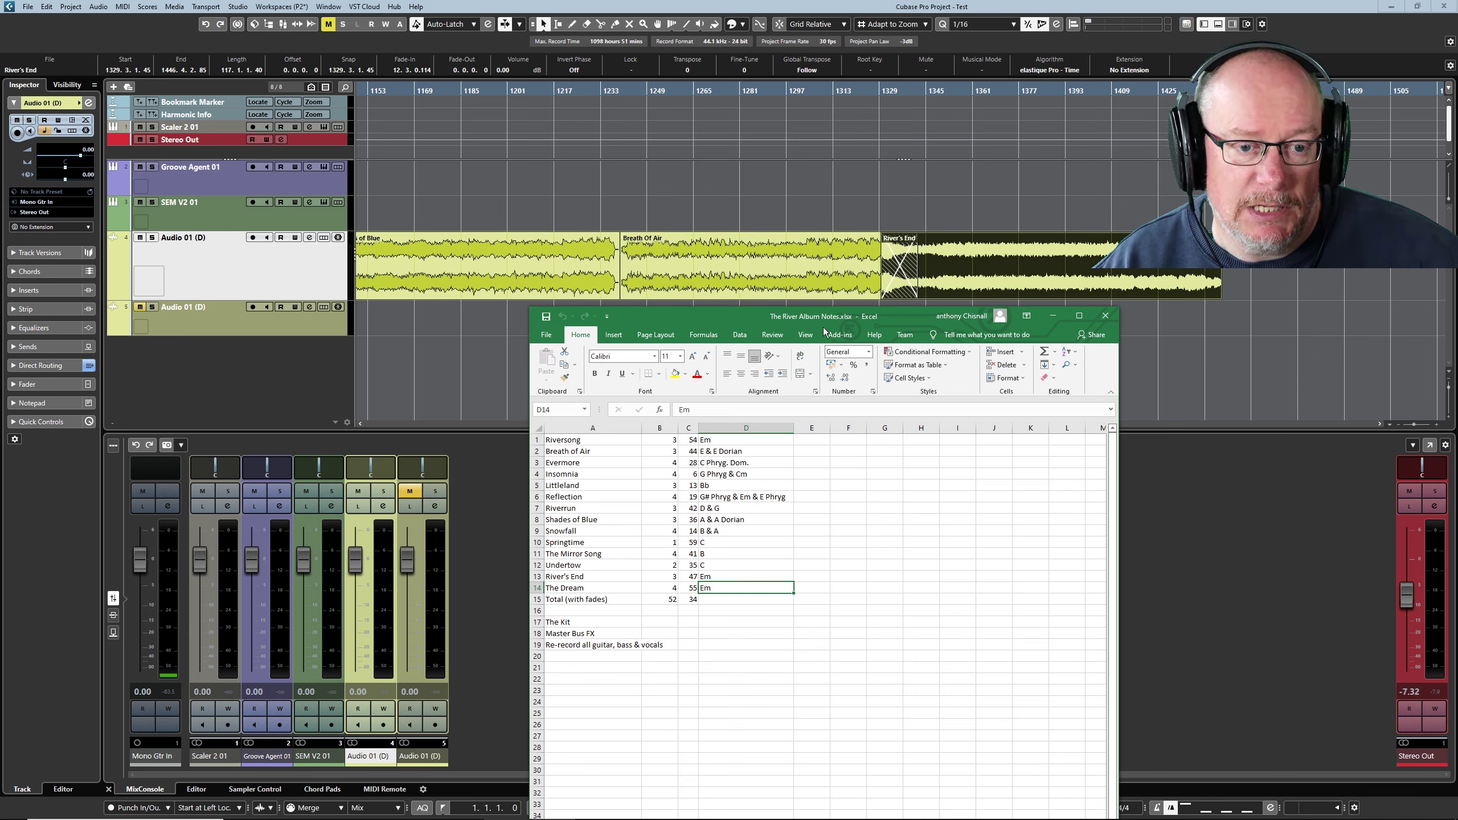
left_click(1054, 315)
- Place the playhead just before the River's End crossfade and lower Stereo Out to -16.9 dB
left_click(862, 109)
left_click_drag(1406, 596, 1406, 628)
key("space")
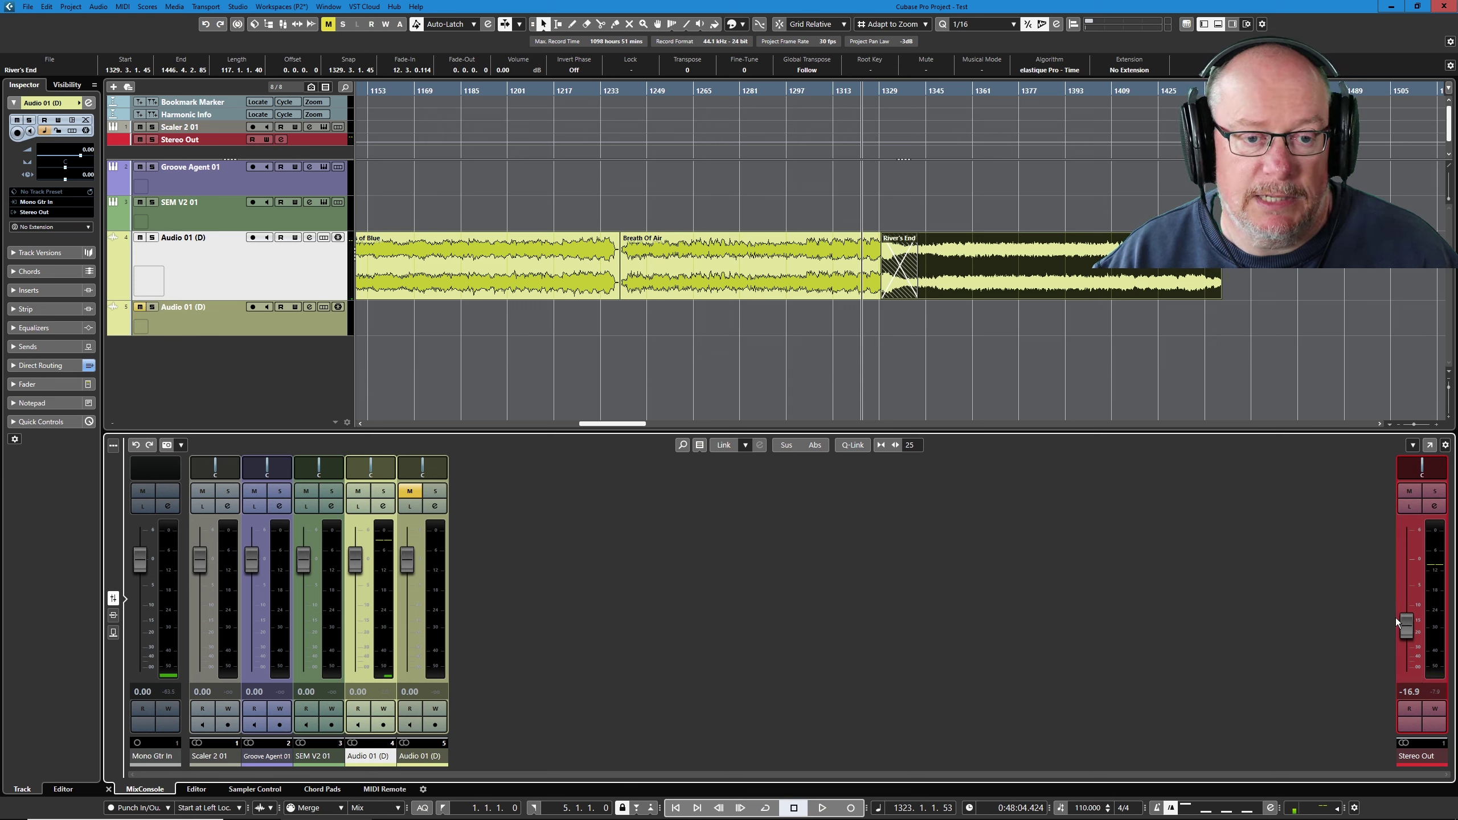
- Play the segue into River's End, raise Stereo Out to -8.75 dB, then stop
key("space")
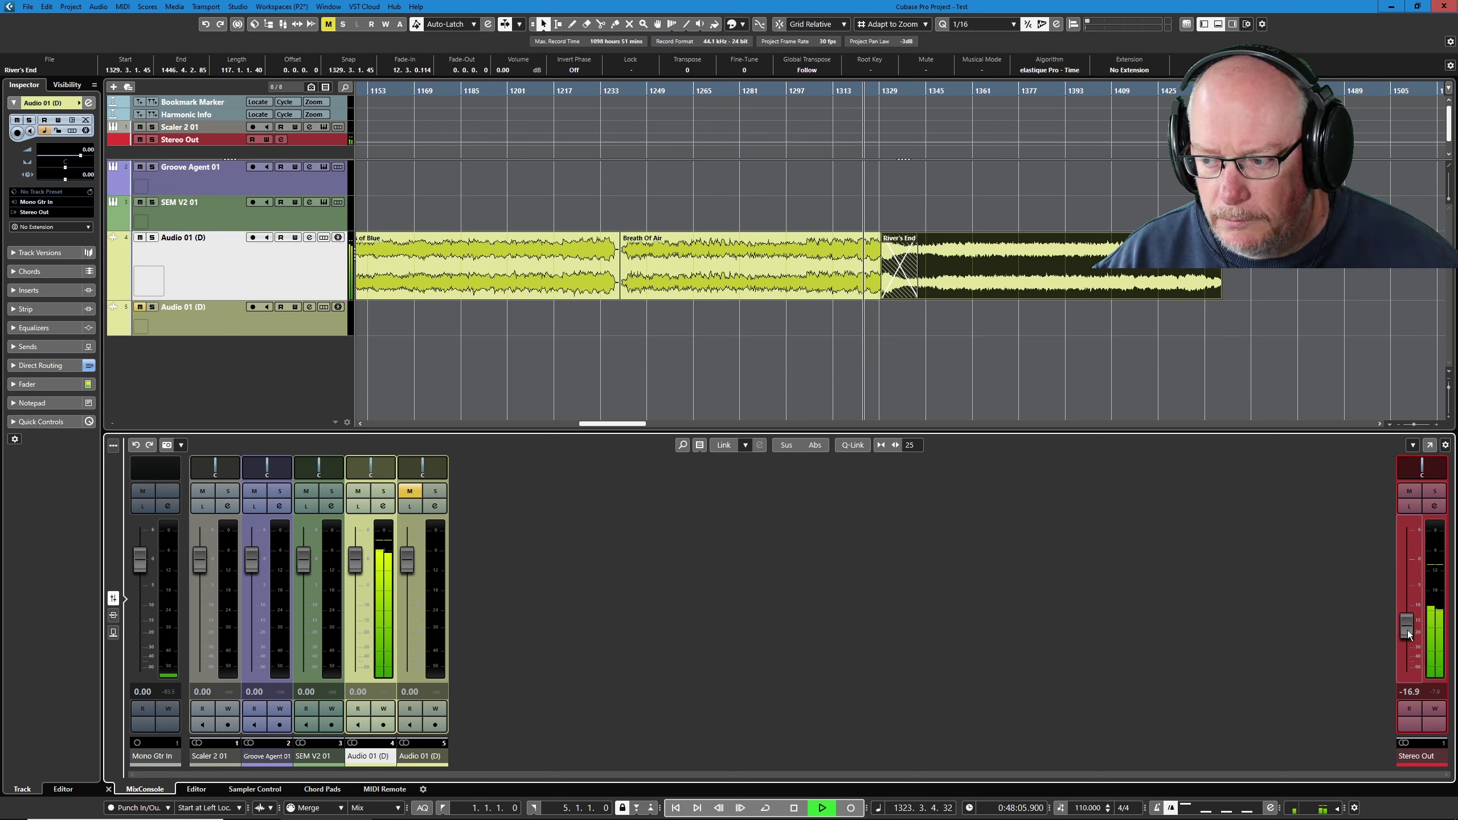
left_click_drag(1409, 630, 1417, 610)
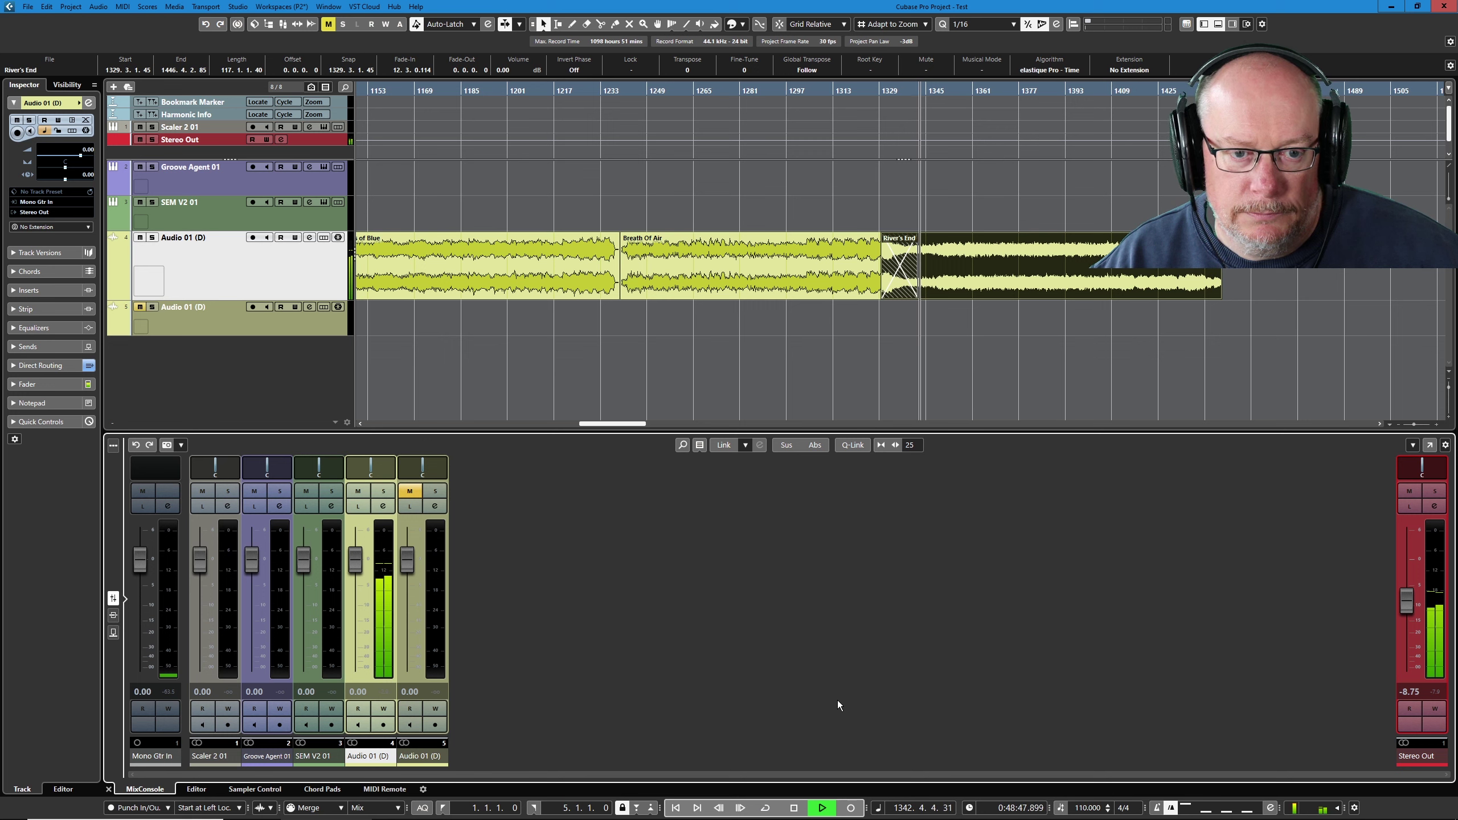
left_click(795, 809)
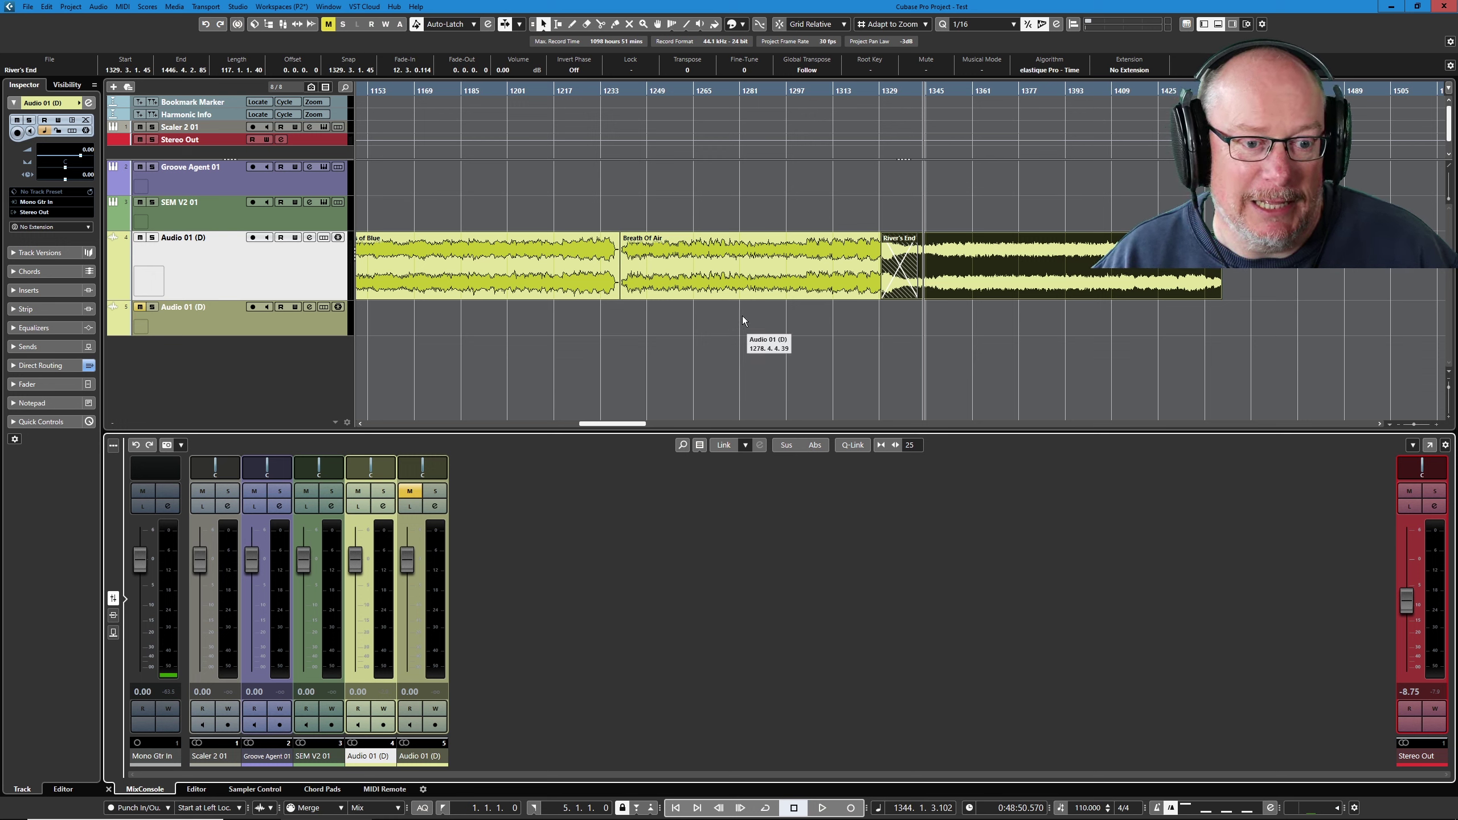
- Zoom out horizontally until the whole album from Riversong to River's End shows
scroll(695, 297, "down", 3)
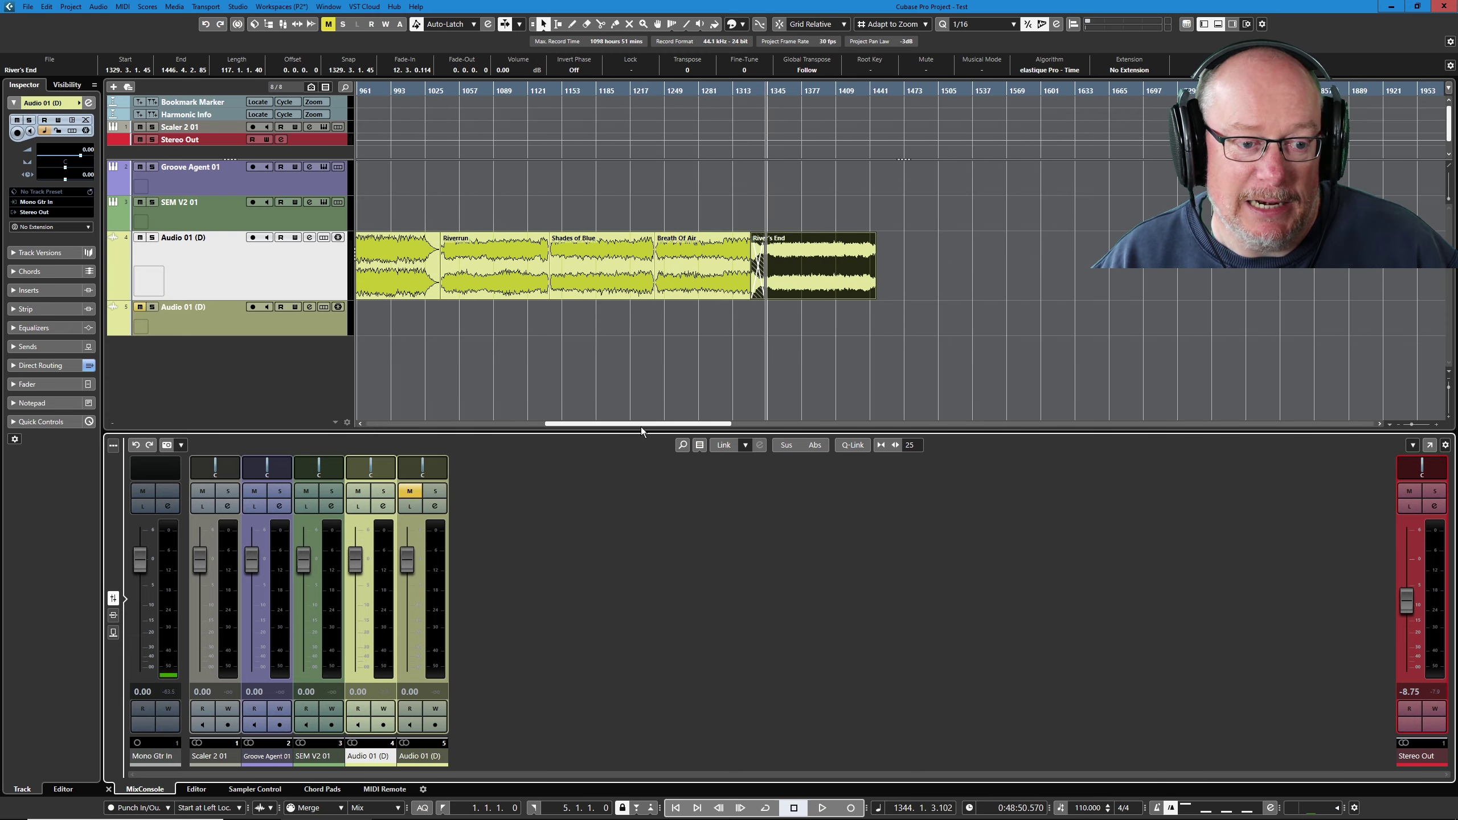
scroll(640, 426, "down", 3)
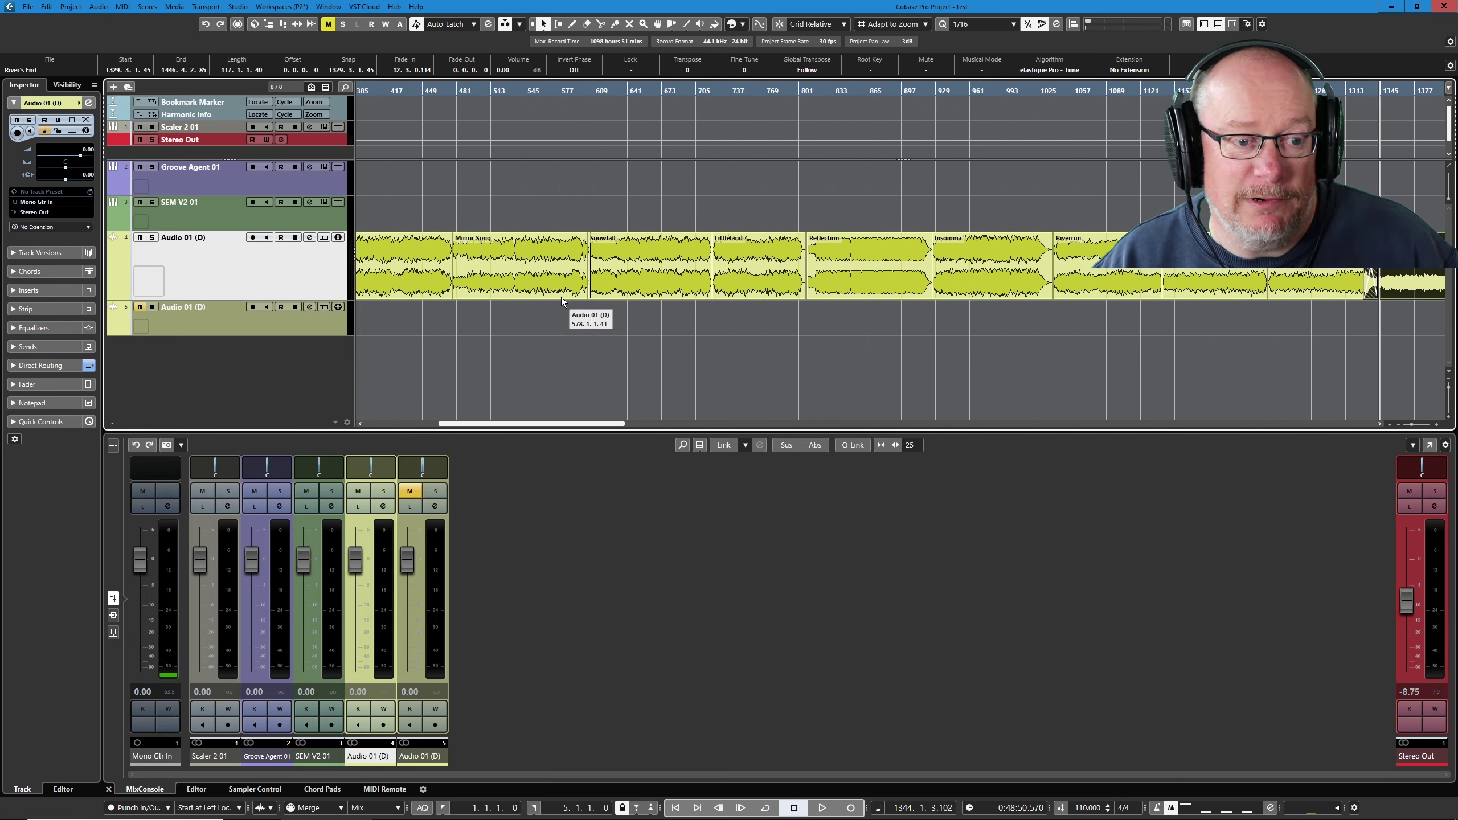
scroll(561, 296, "down", 2)
scroll(570, 309, "down", 1)
scroll(580, 423, "down", 2)
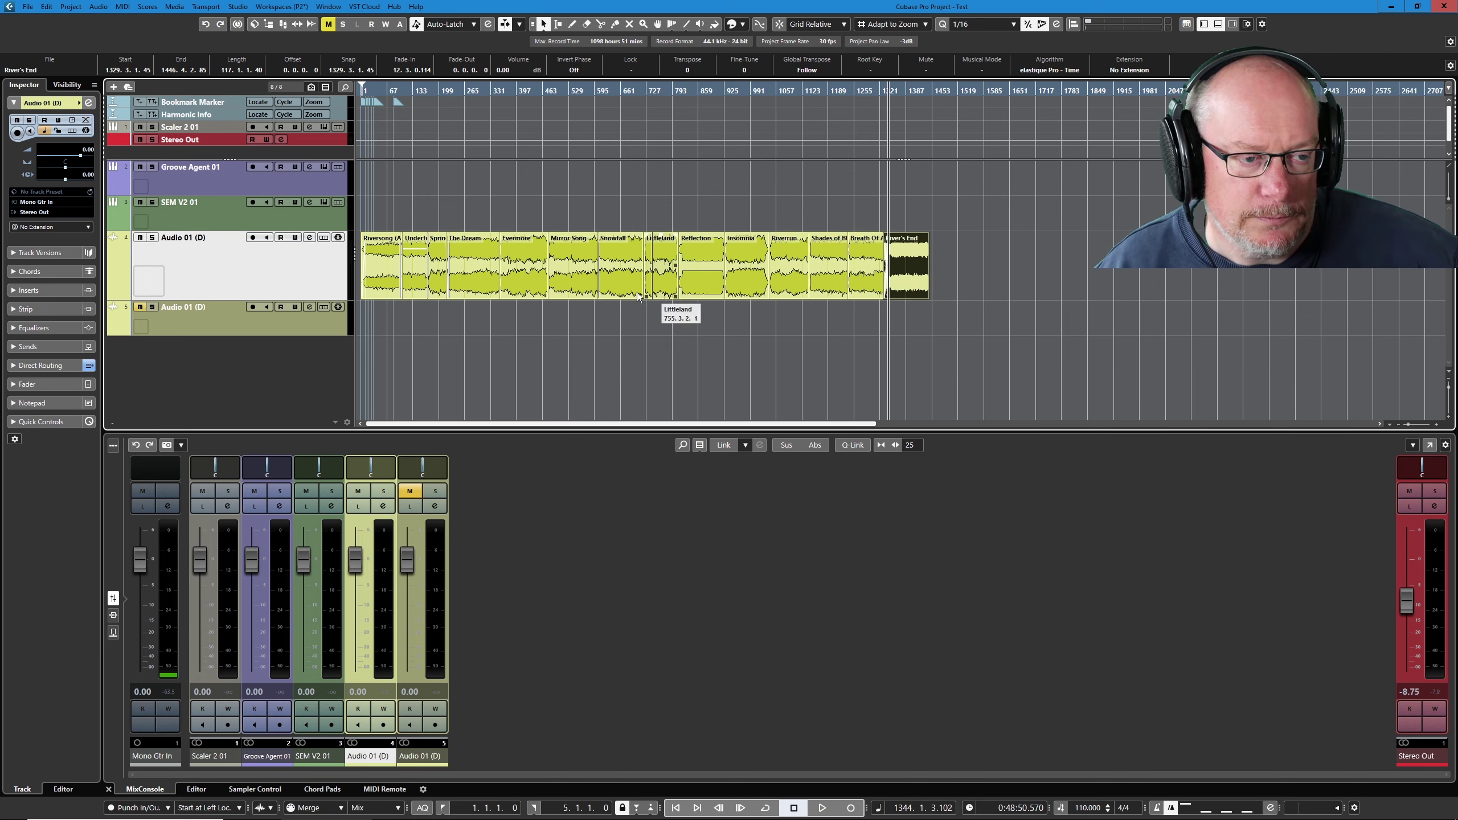
key("h")
key("h")
key("h")
key("h")
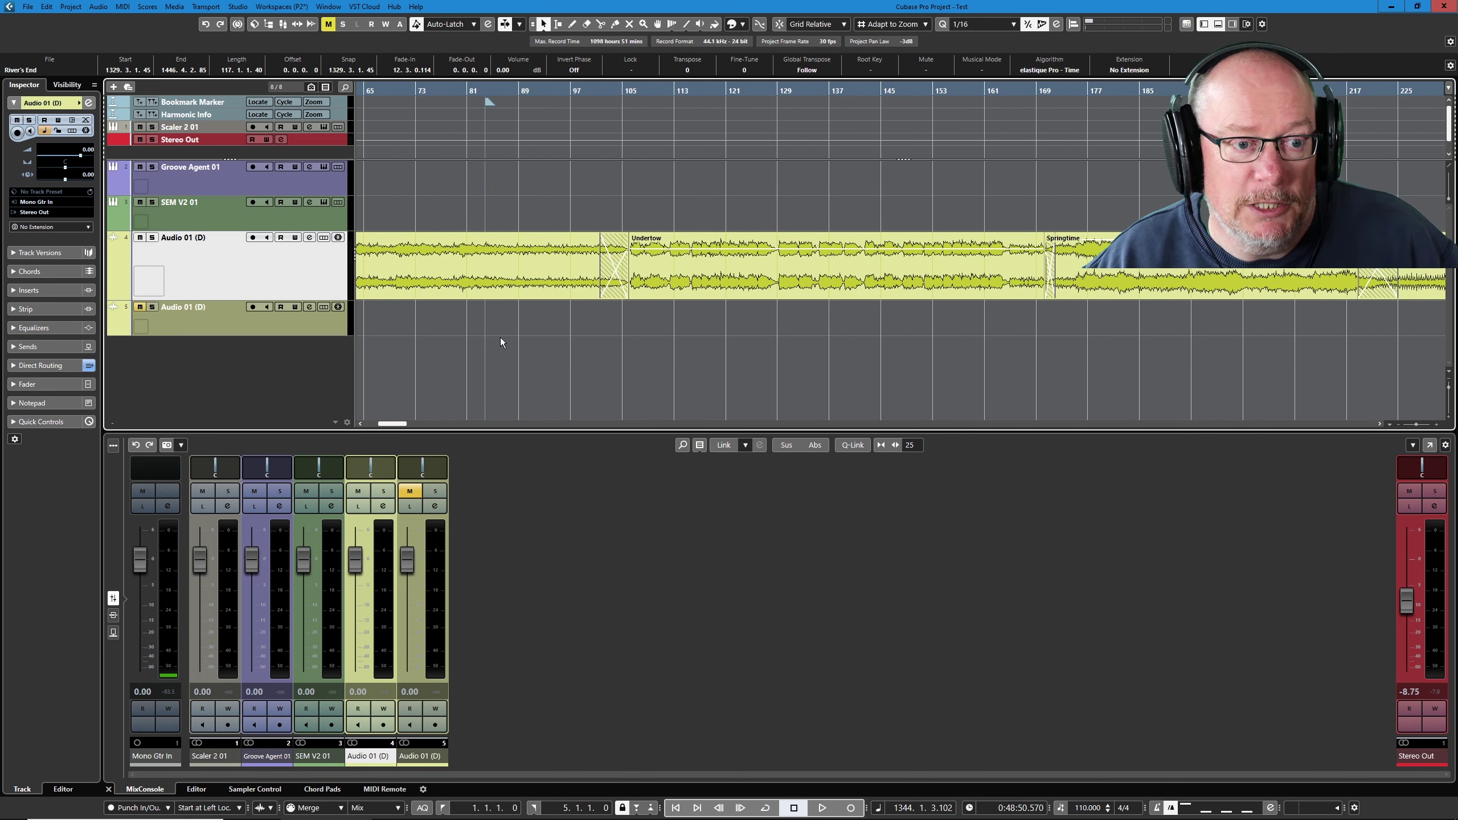
scroll(529, 332, "down", 2)
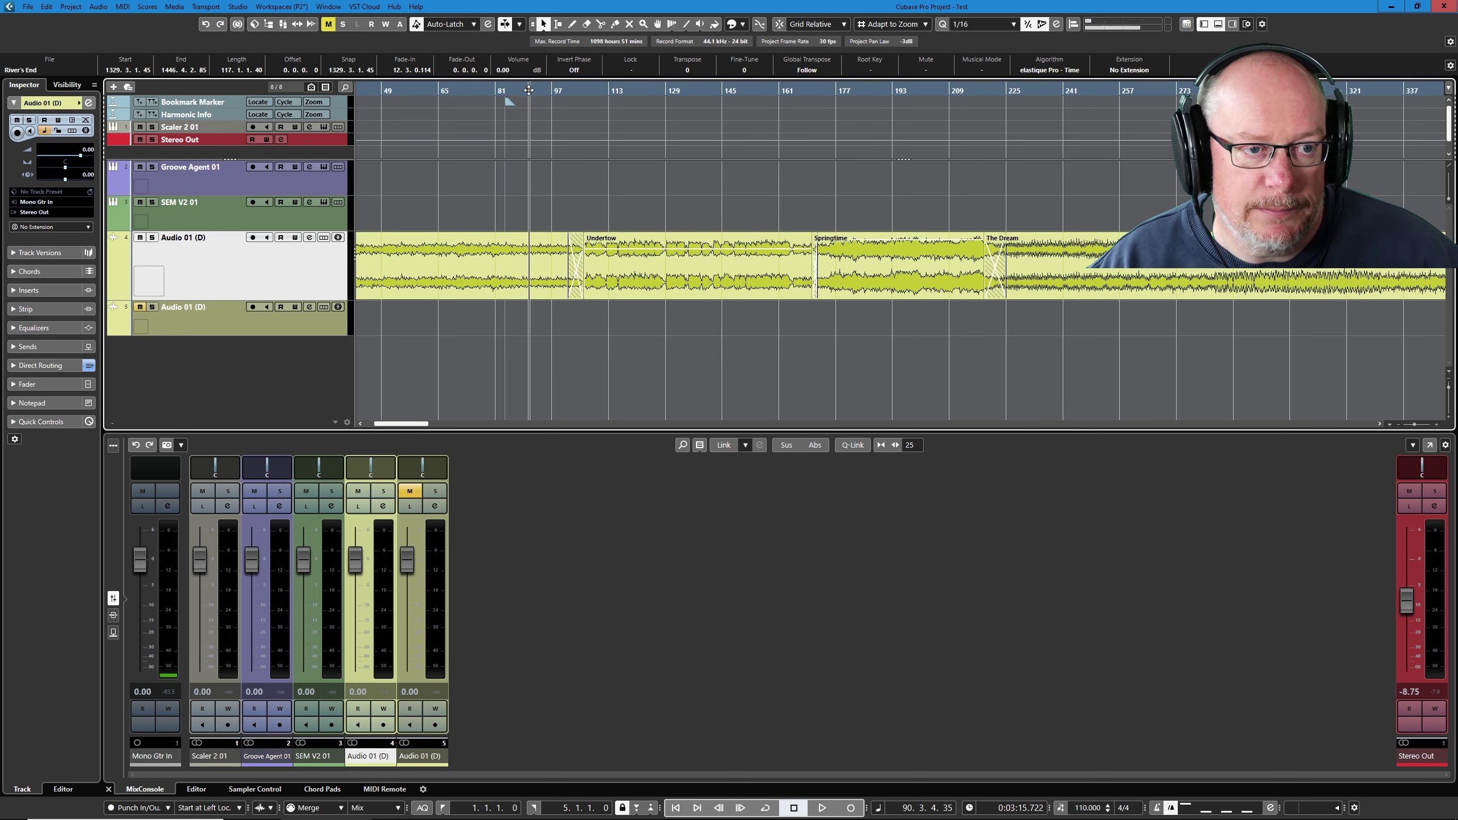
left_click_drag(526, 89, 687, 169)
key("space")
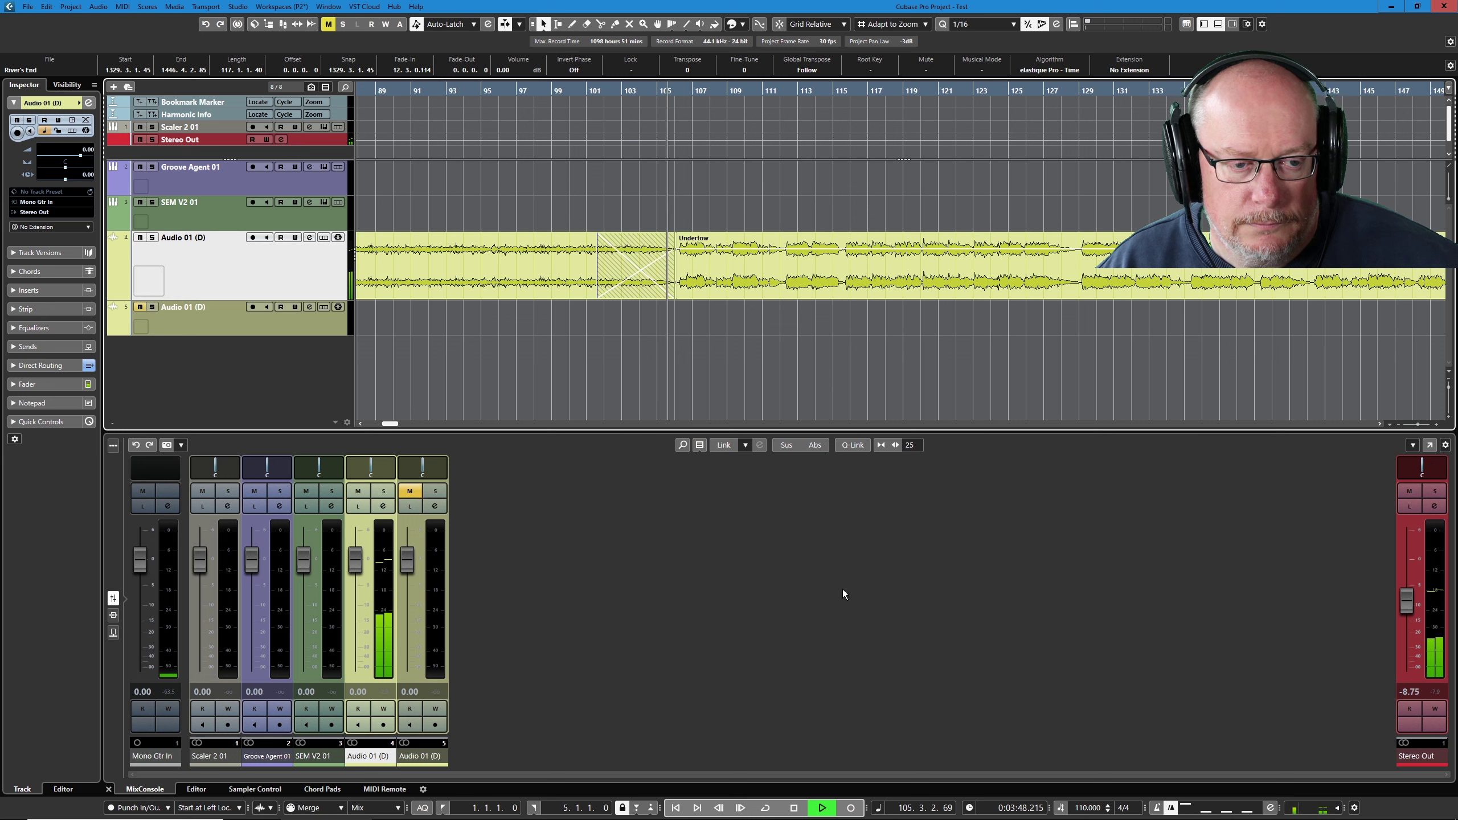
left_click(796, 809)
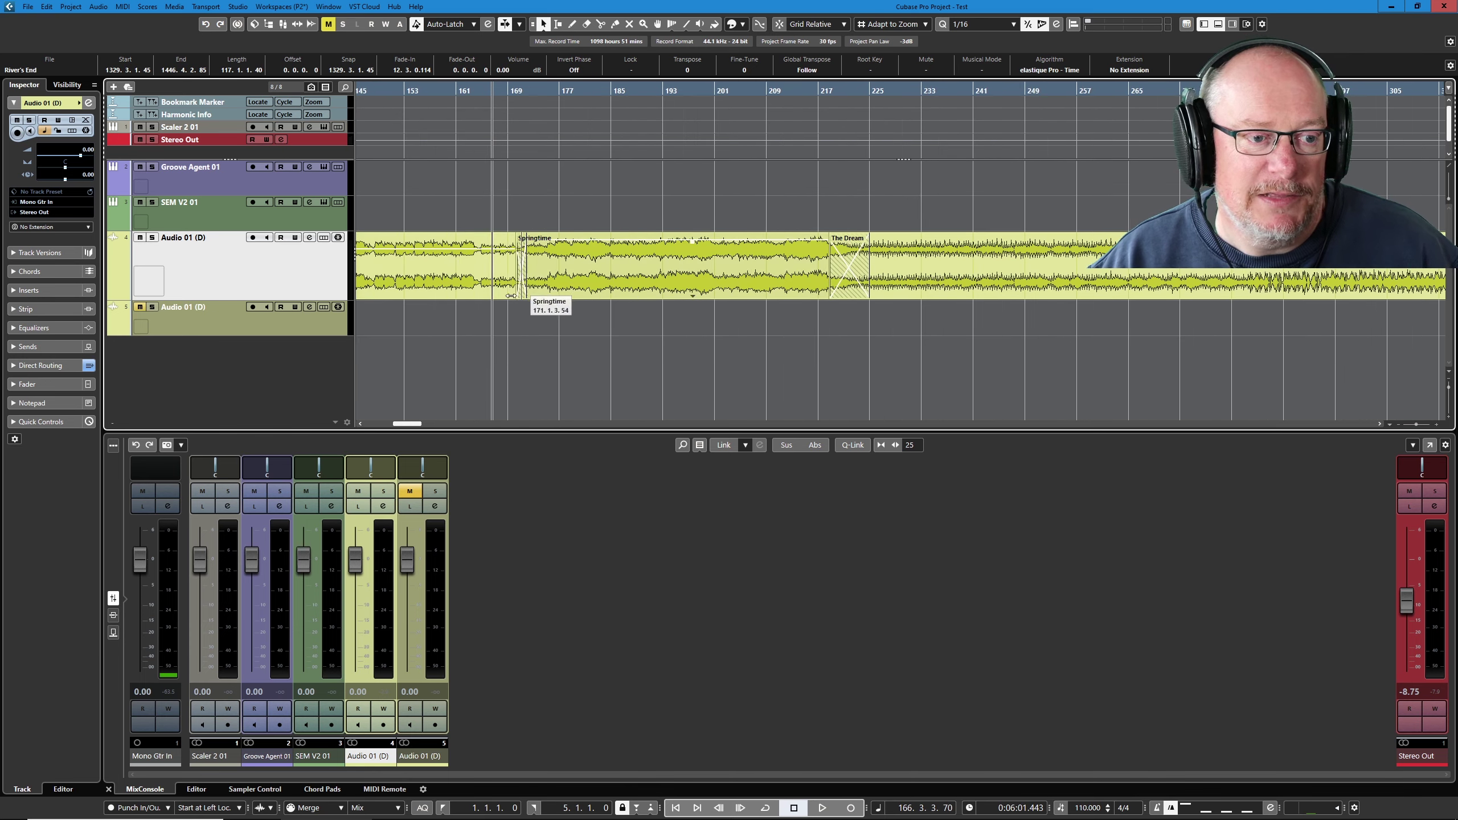
- Bring bars 145–305 into view and play through the Springtime to The Dream crossfade, stopping near bar 173
left_click_drag(511, 297, 431, 274)
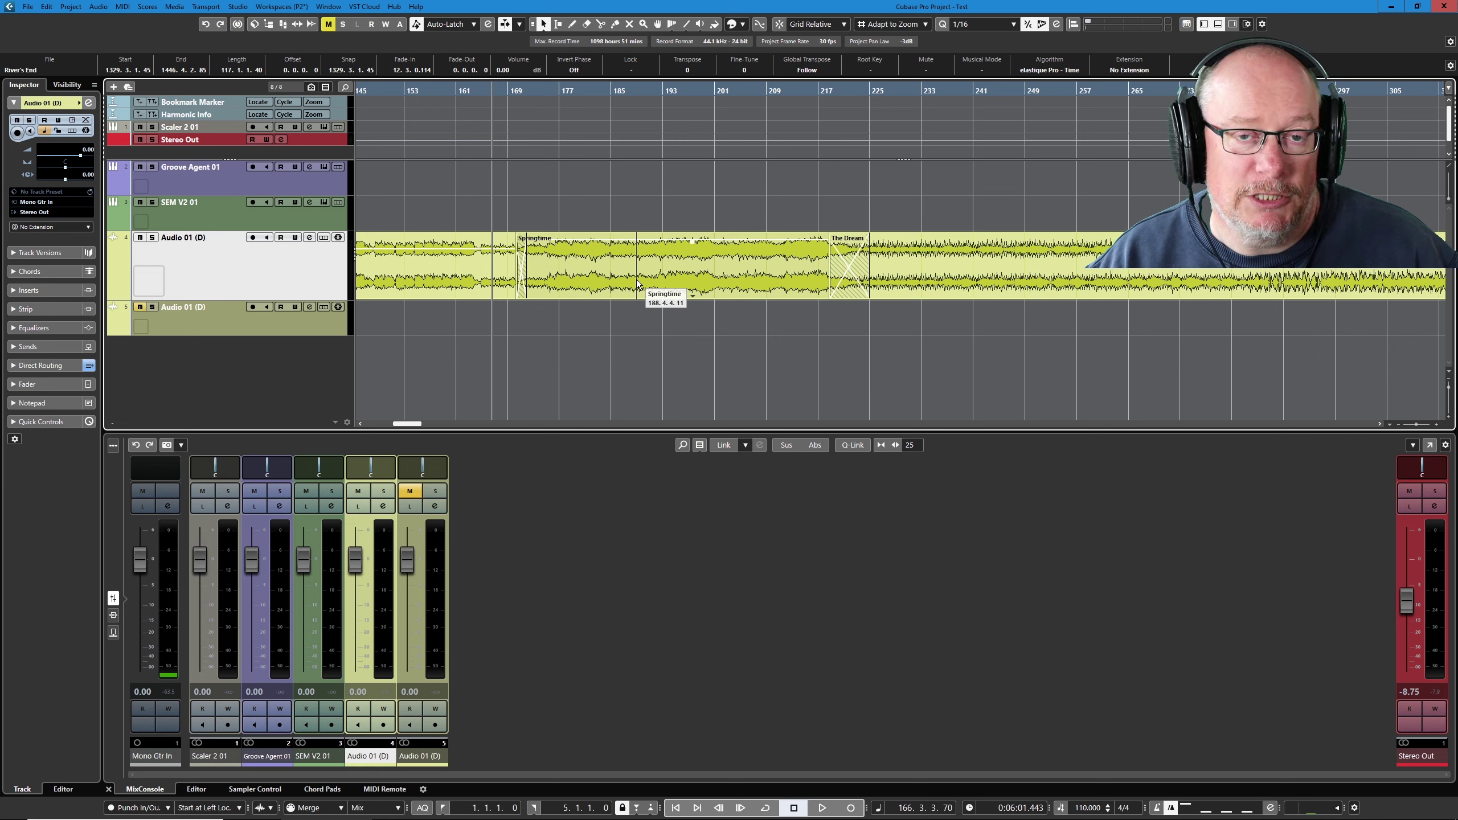
key("space")
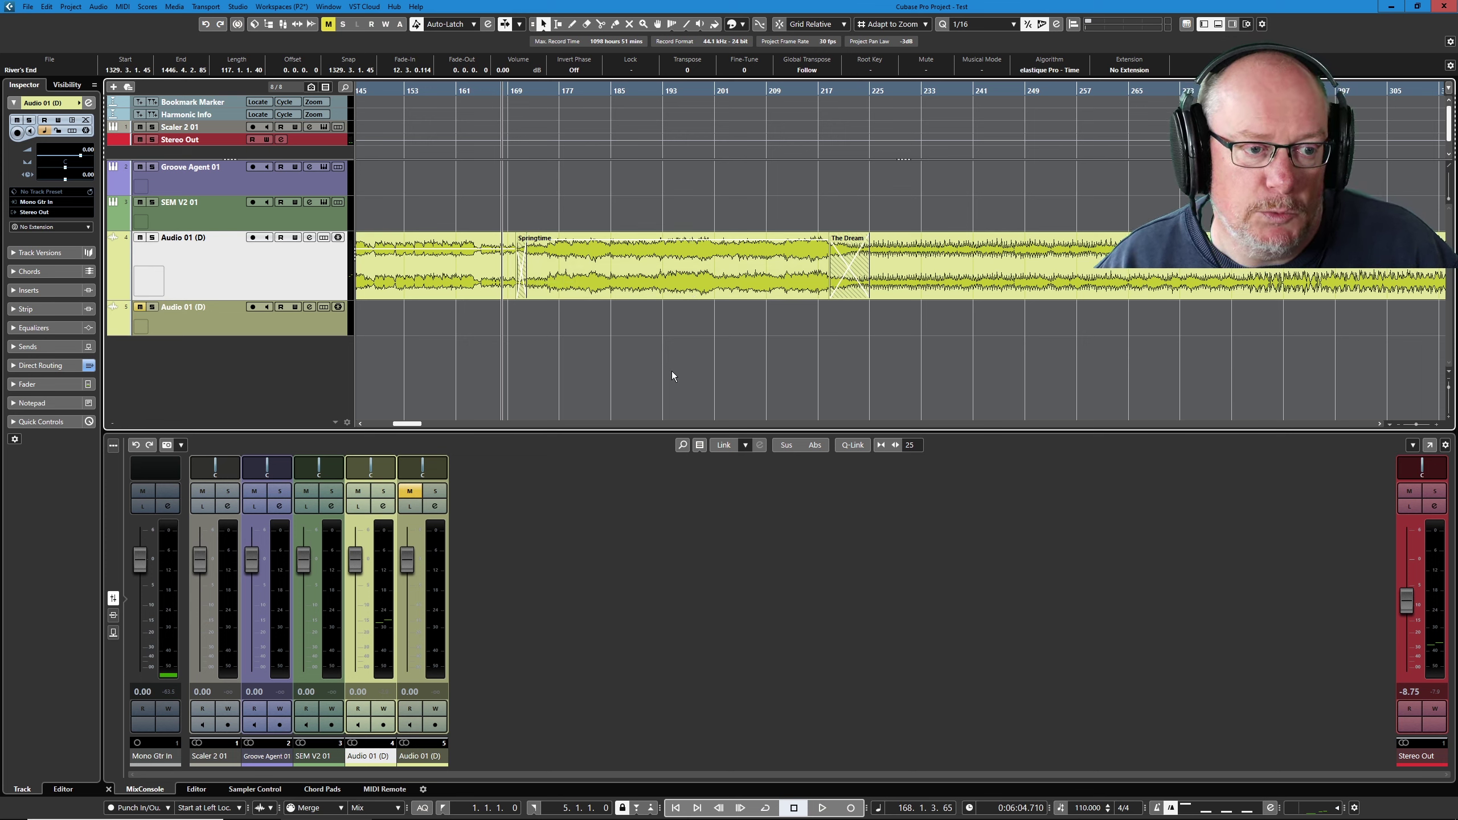
key("space")
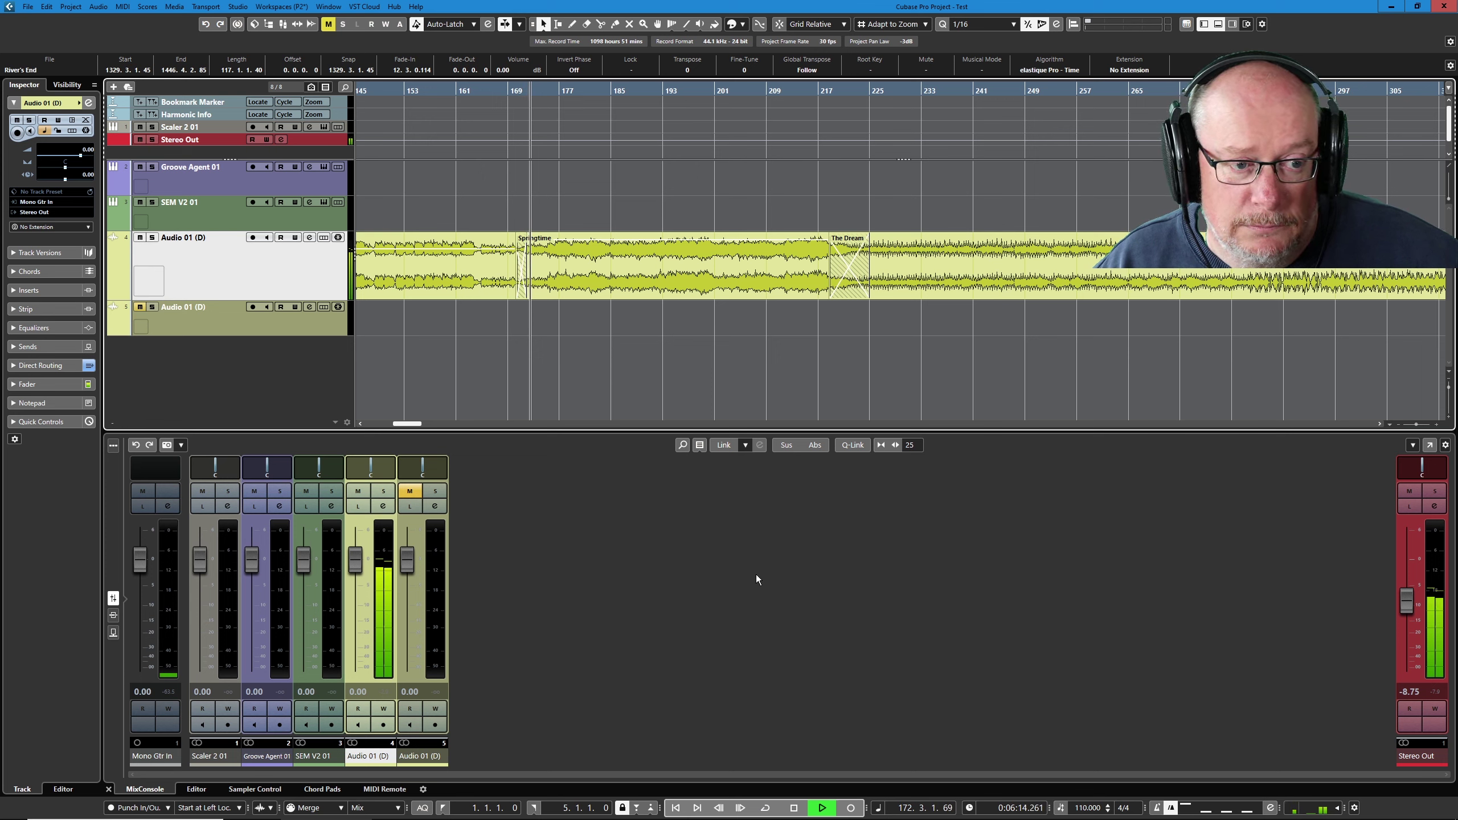
left_click(793, 808)
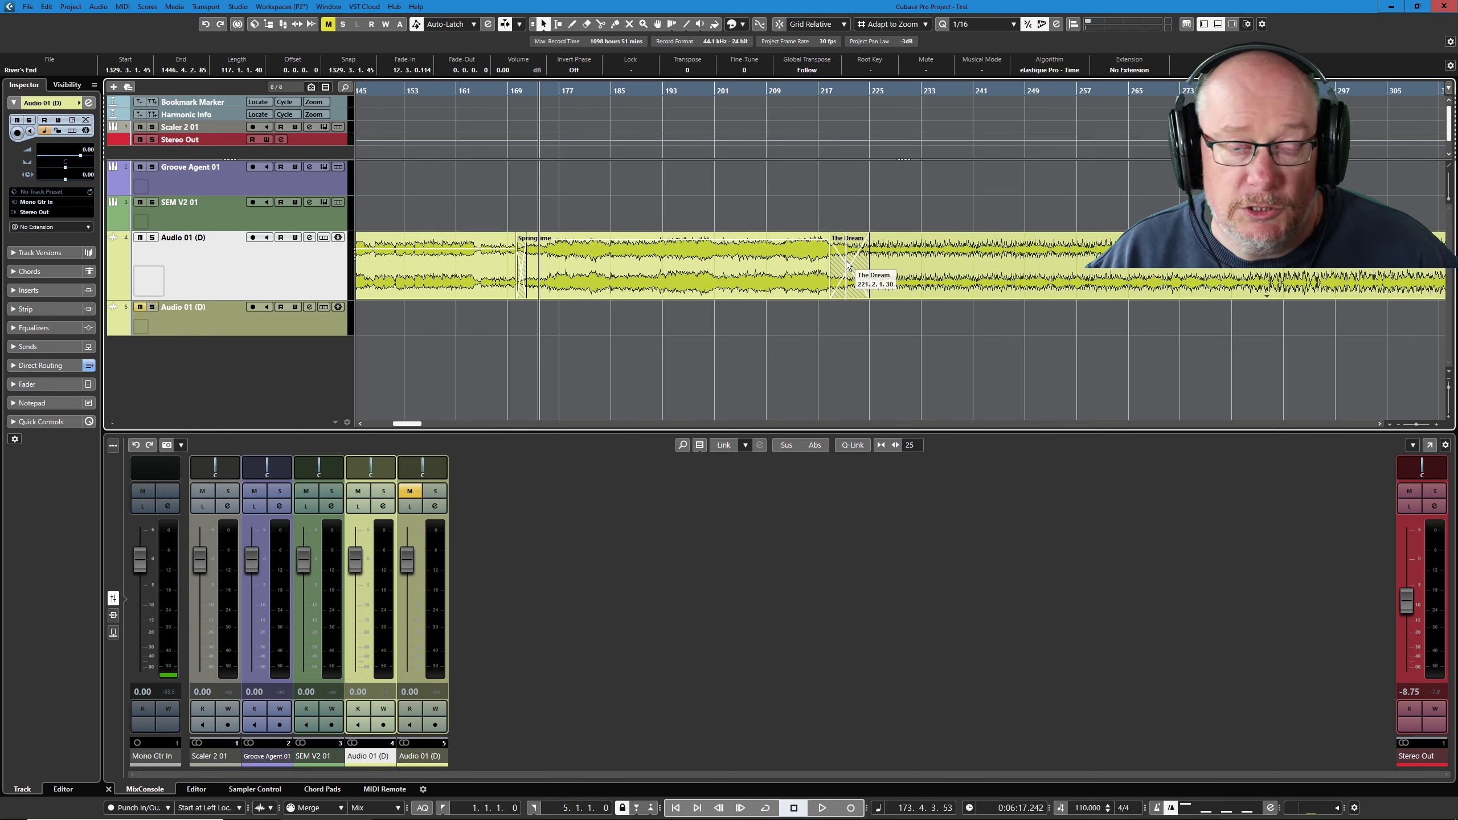
scroll(768, 285, "down", 4)
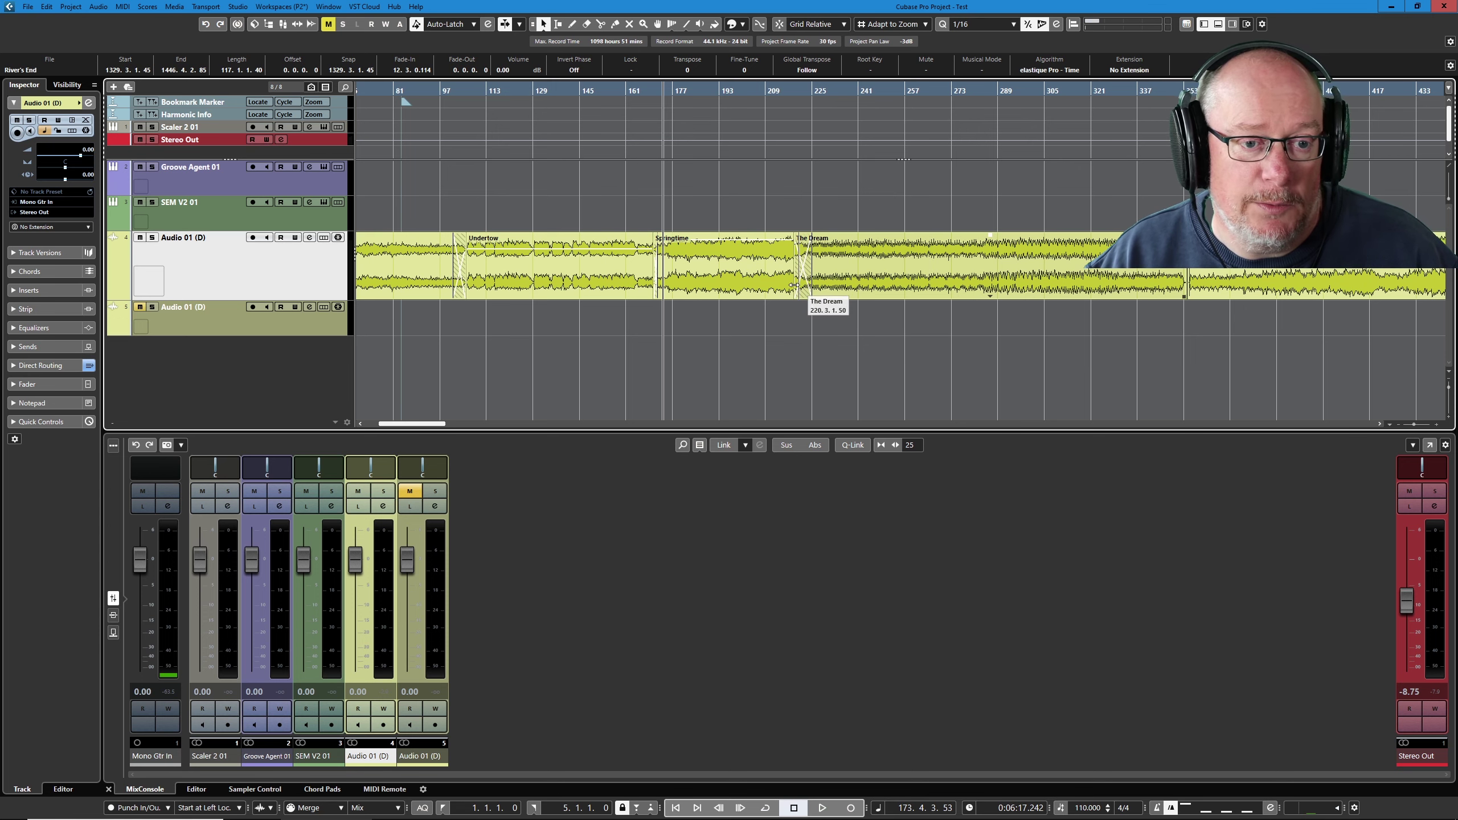
scroll(986, 315, "down", 4)
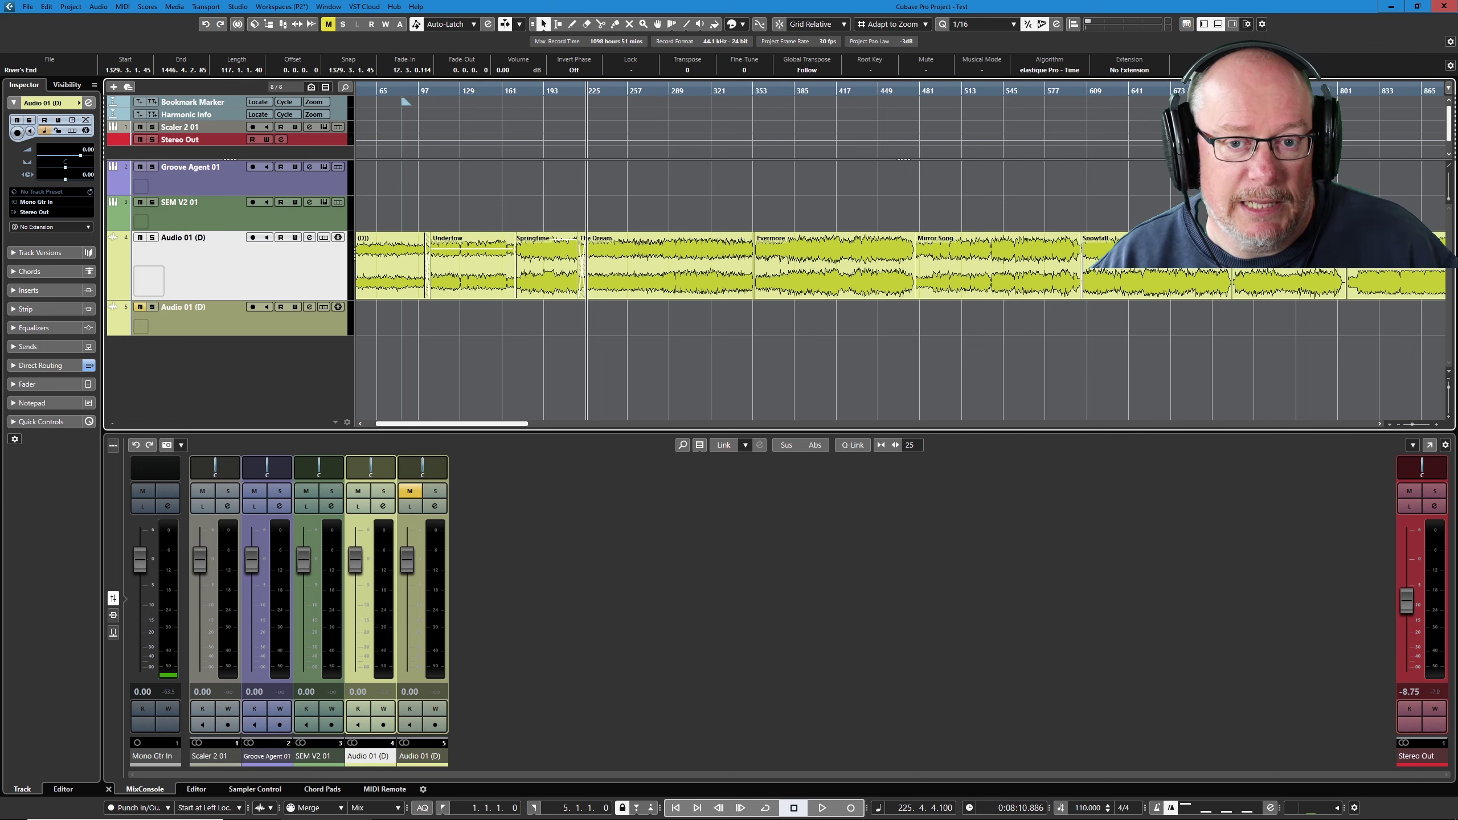
- Set the playhead just before the Littleland crossfade near bar 714, zoom in, and play the Snowfall-to-Littleland segue
left_click(1235, 90)
key("g")
scroll(1145, 271, "up", 5)
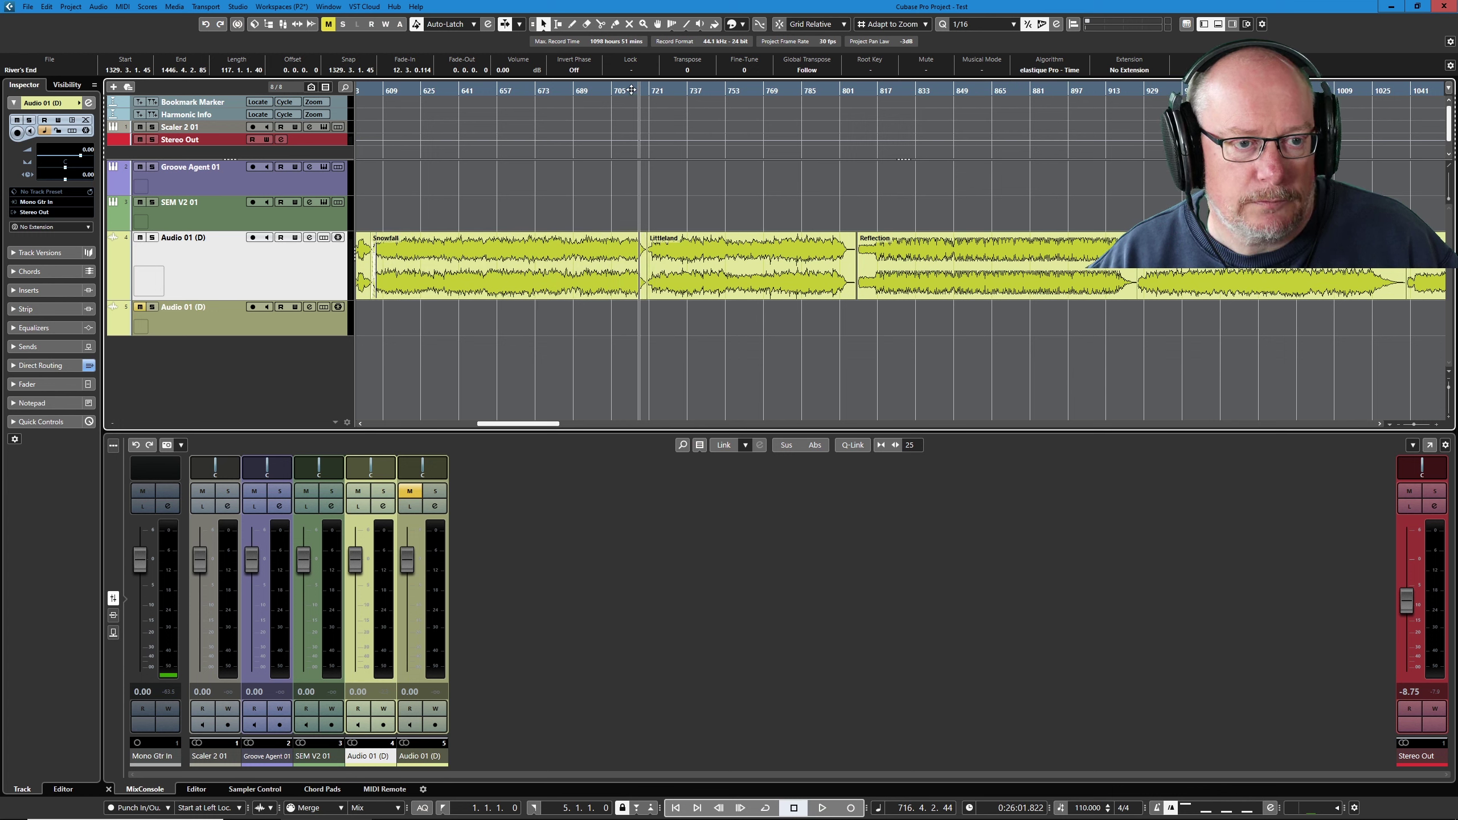
left_click(637, 142)
key("space")
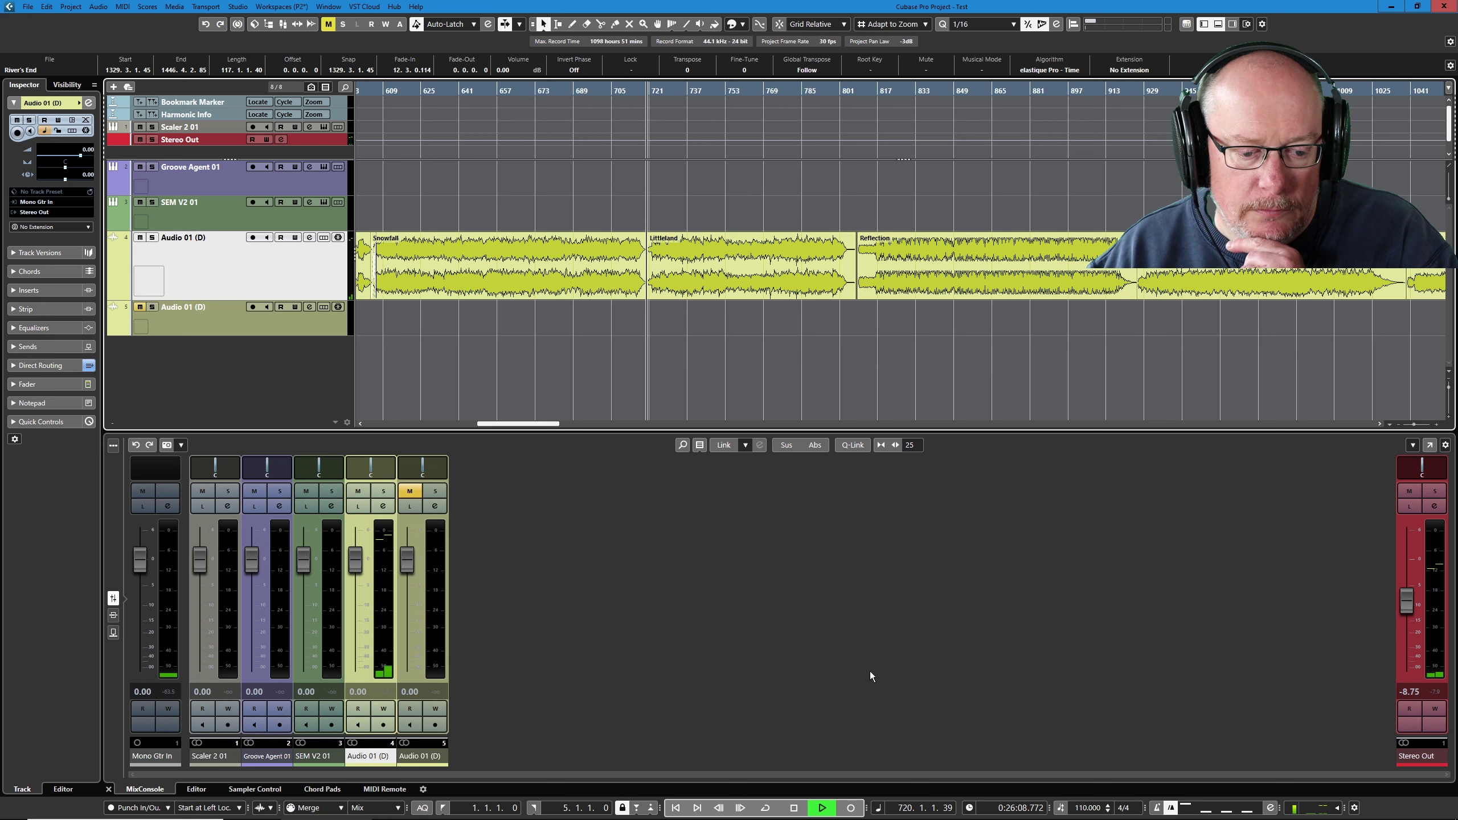
left_click(795, 809)
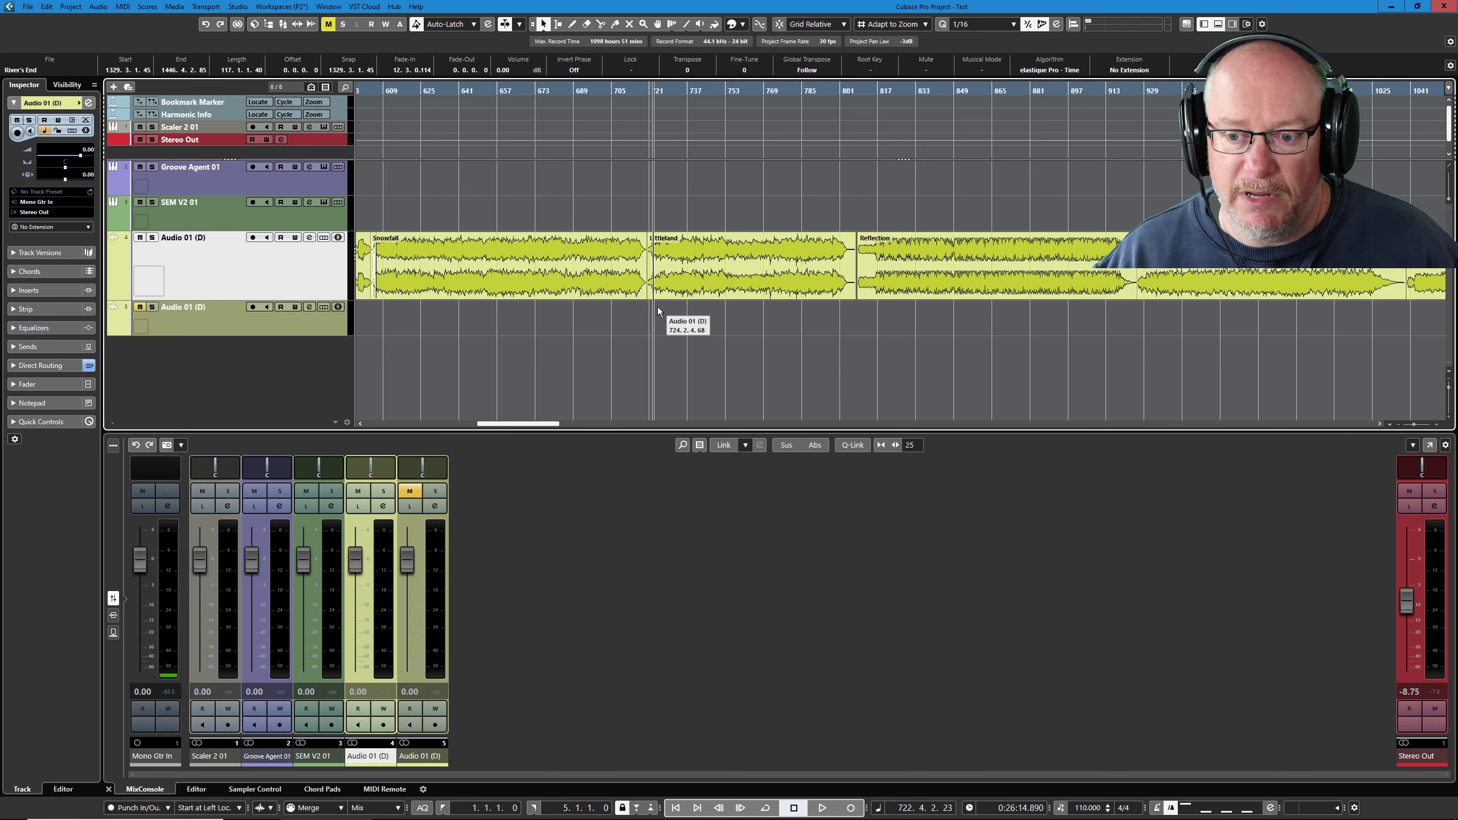
- Bring the Excel album notes forward and review the to-do notes in A17:A19, starting with cell A17
key("alt+Tab")
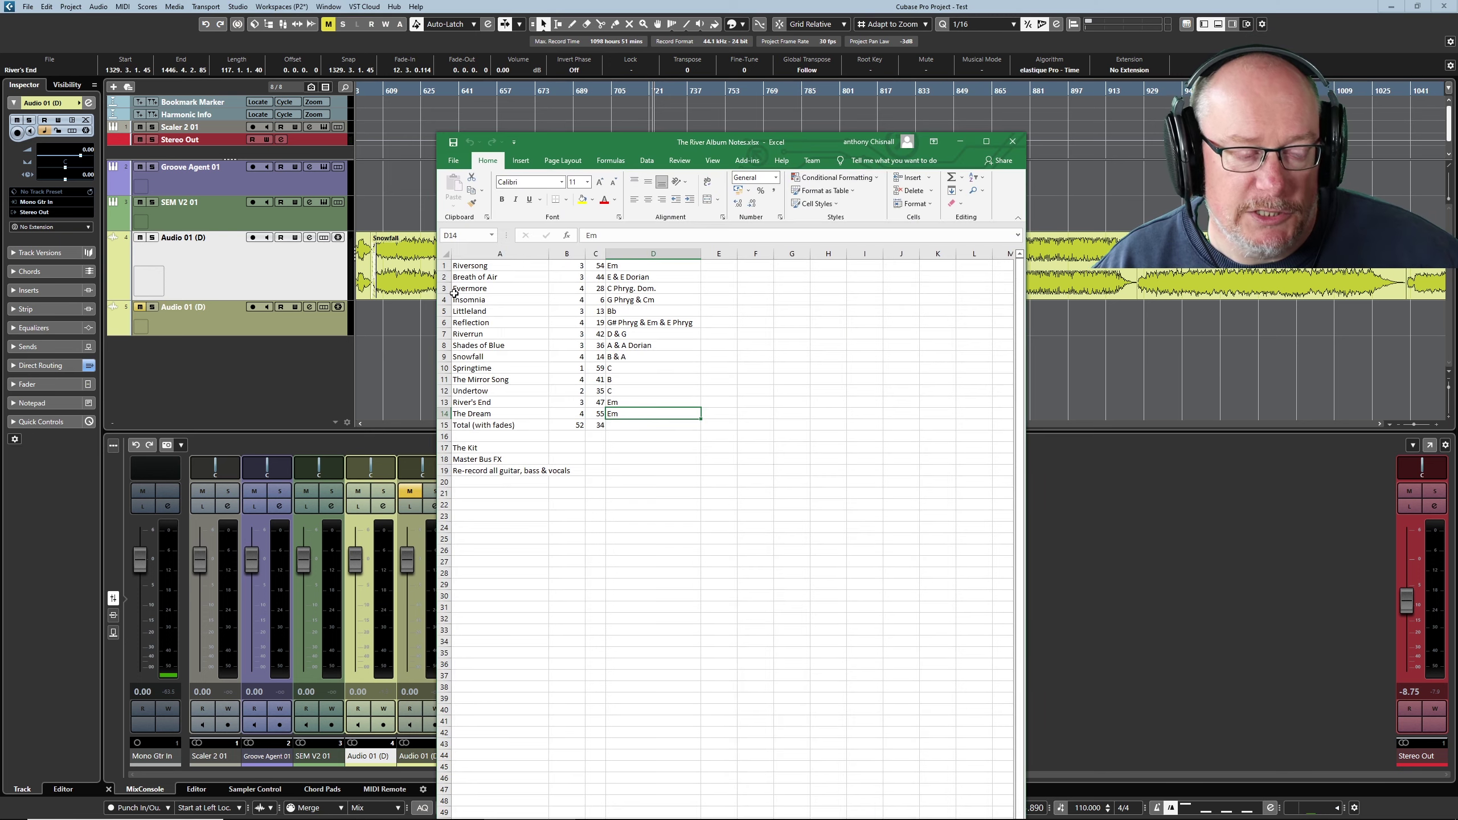
left_click_drag(478, 449, 499, 472)
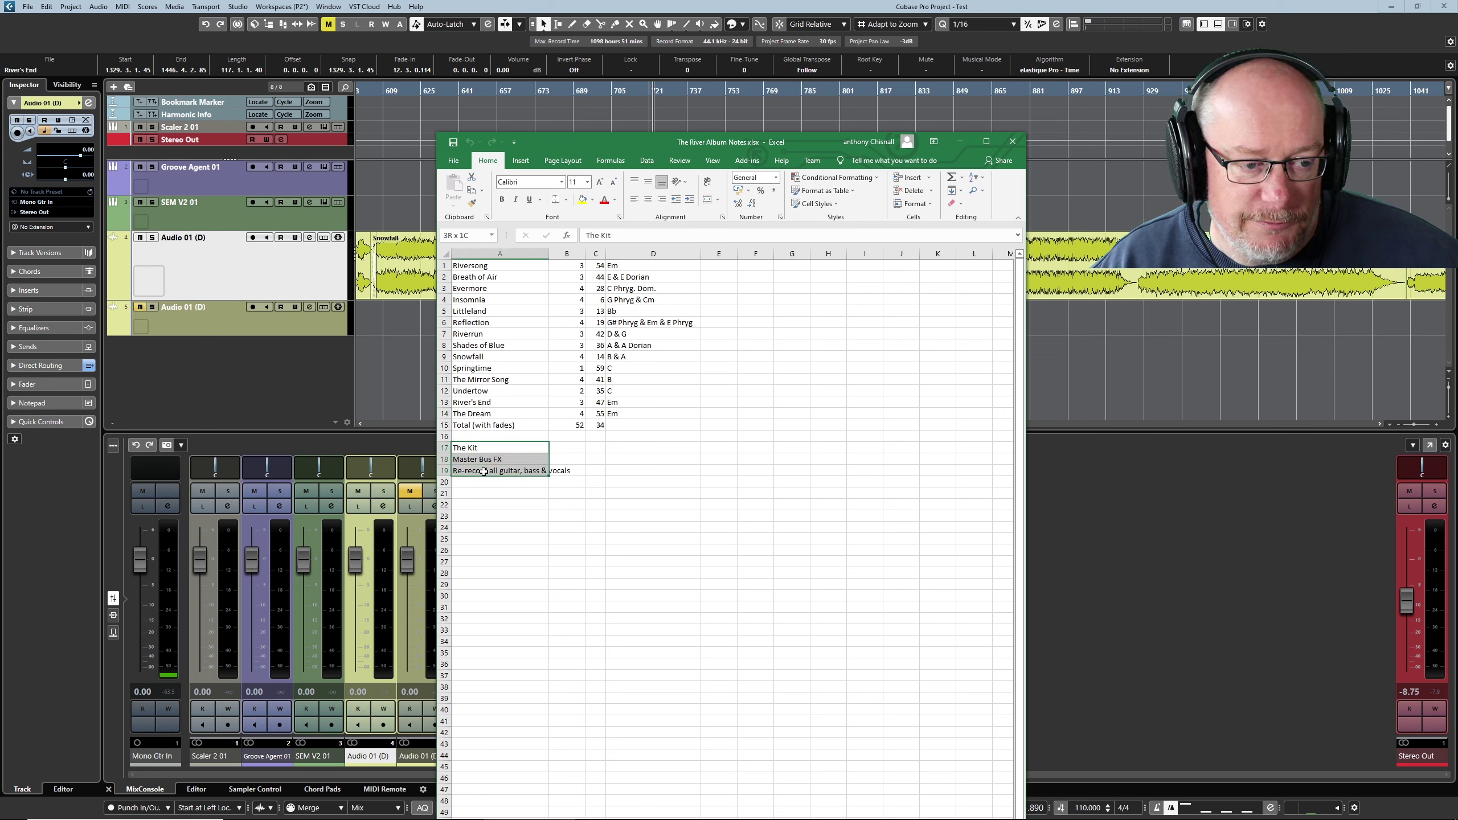
left_click(497, 494)
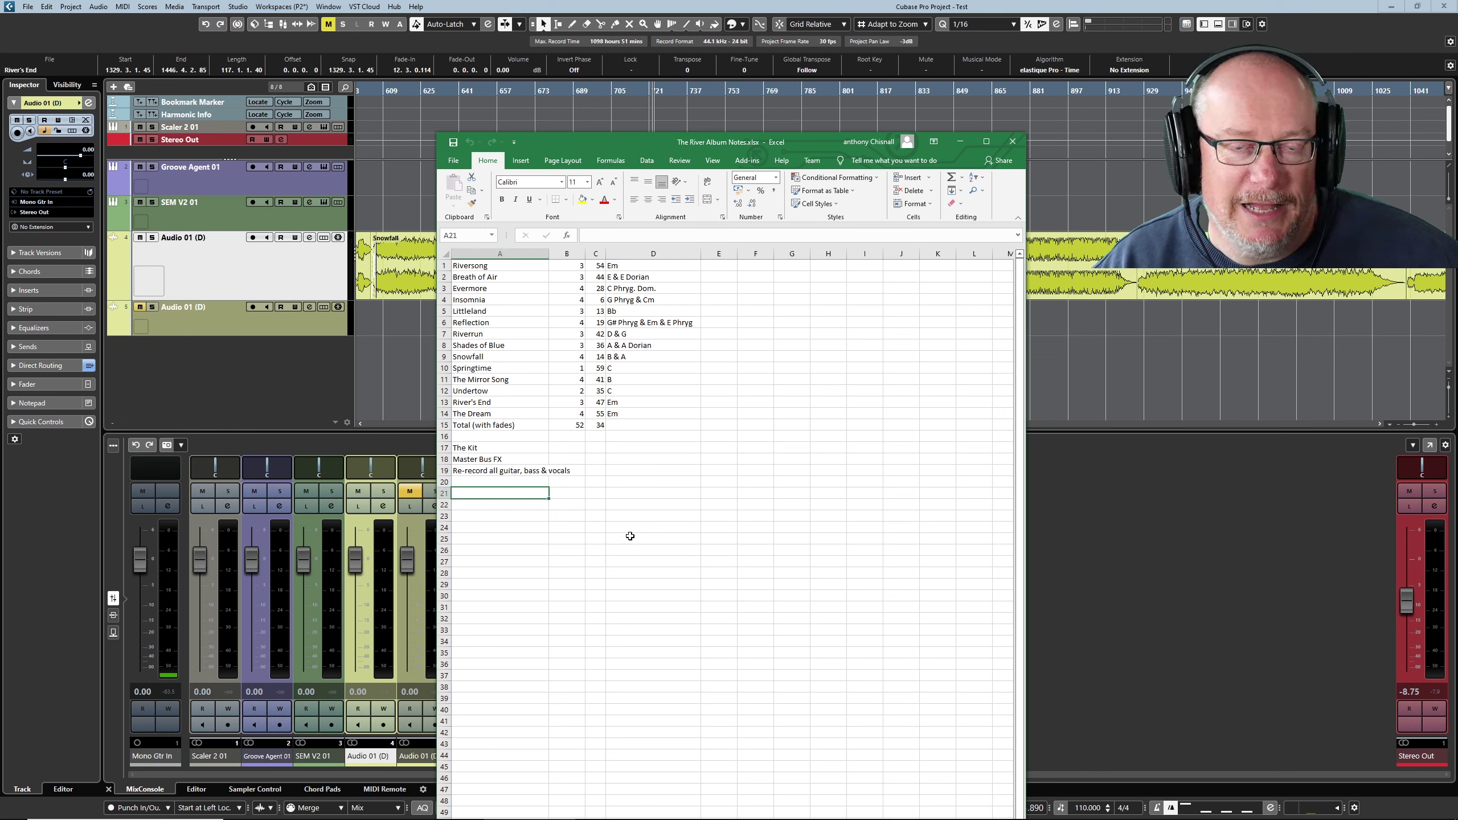
left_click(489, 447)
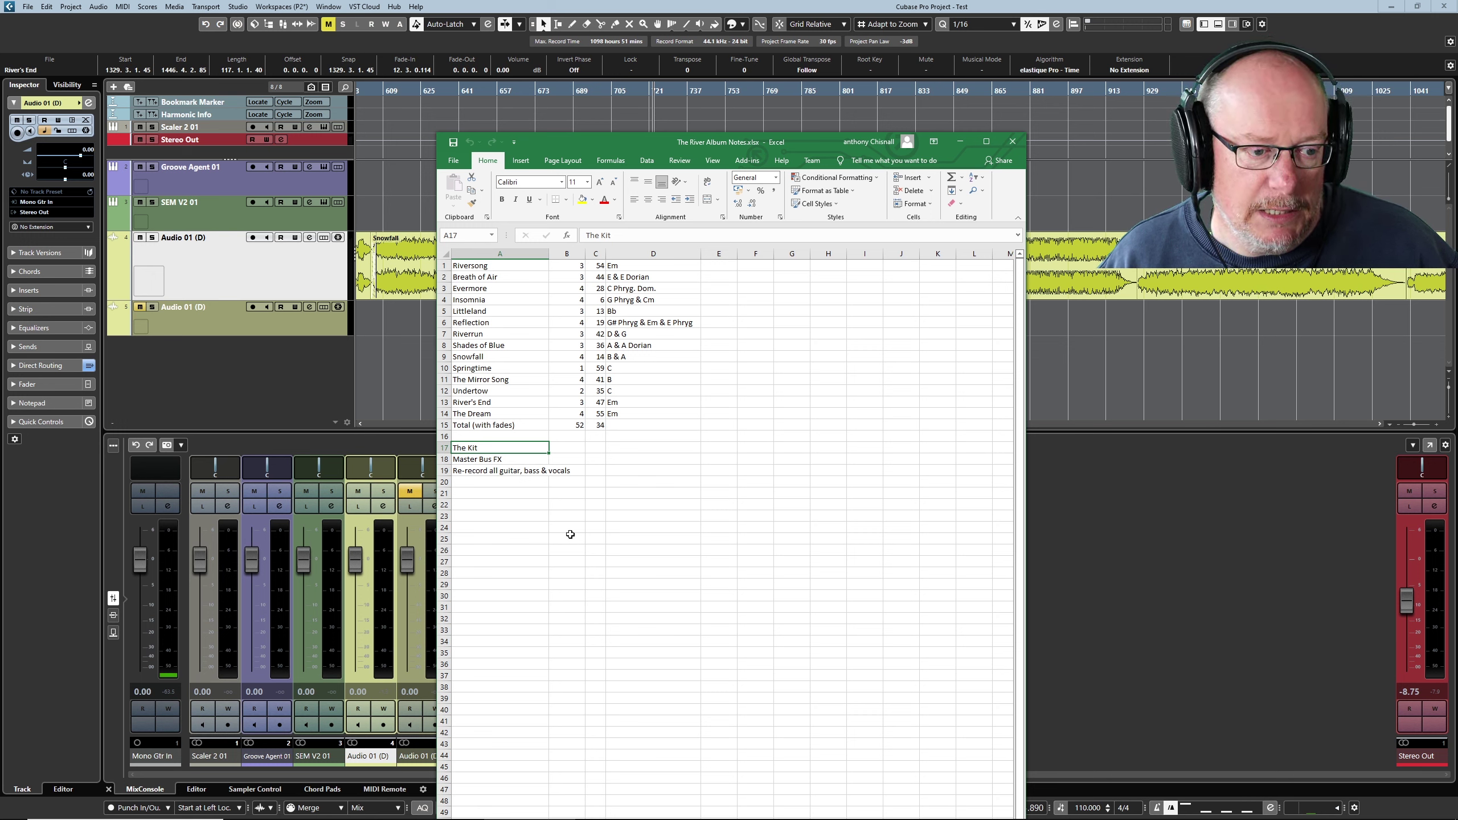
left_click(507, 460)
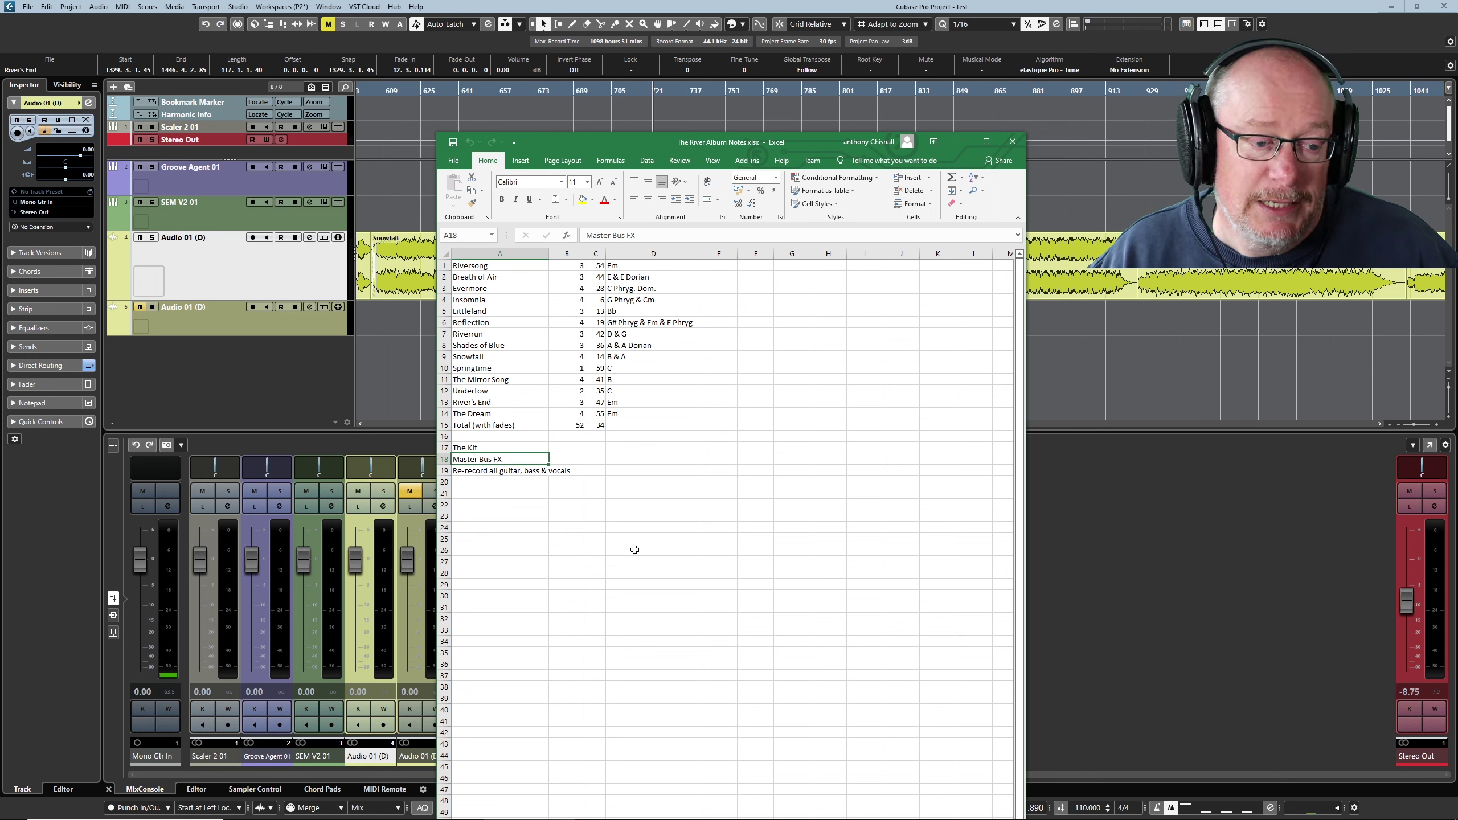
left_click(476, 472)
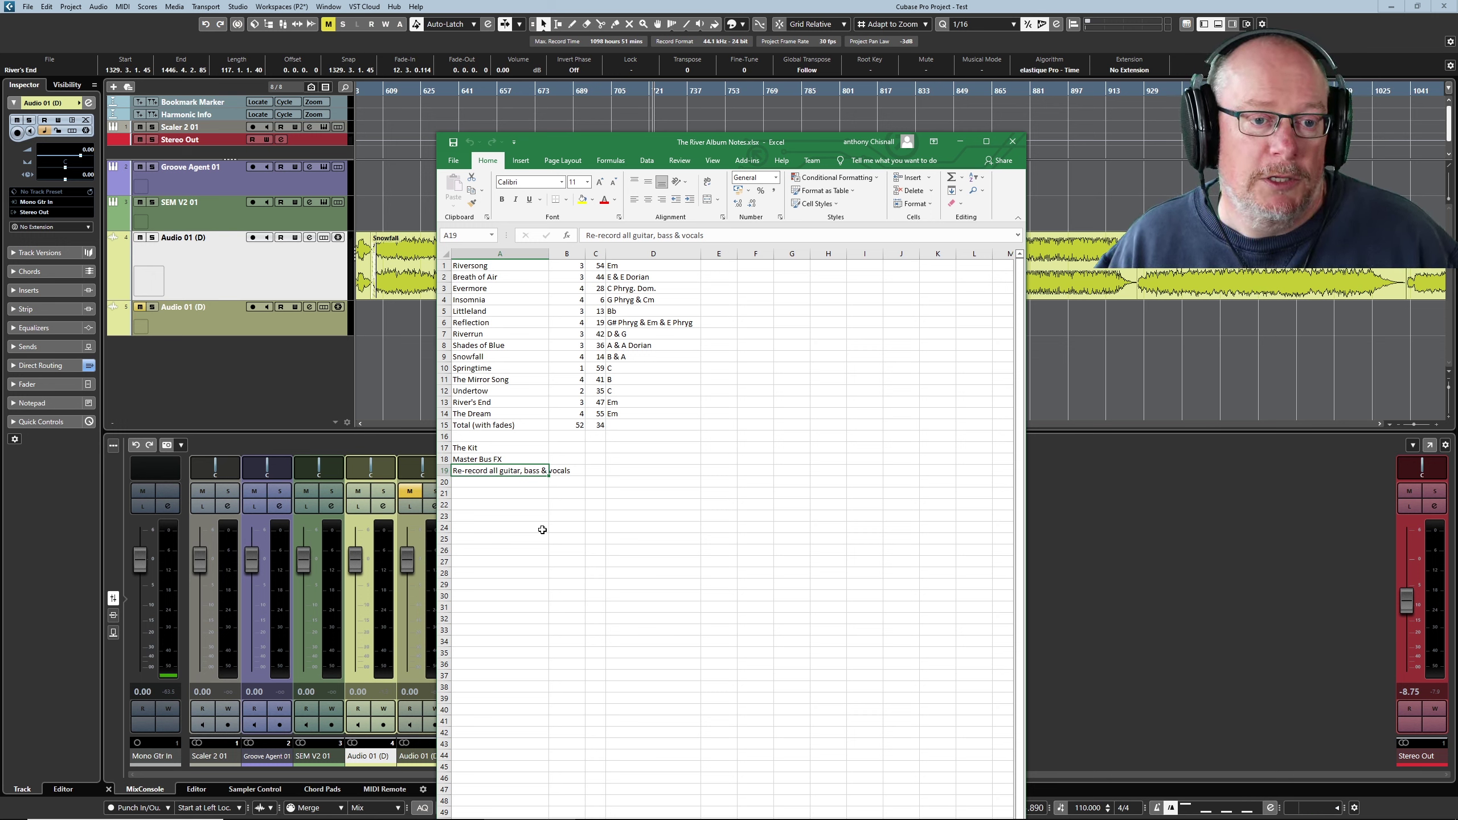
left_click(569, 425)
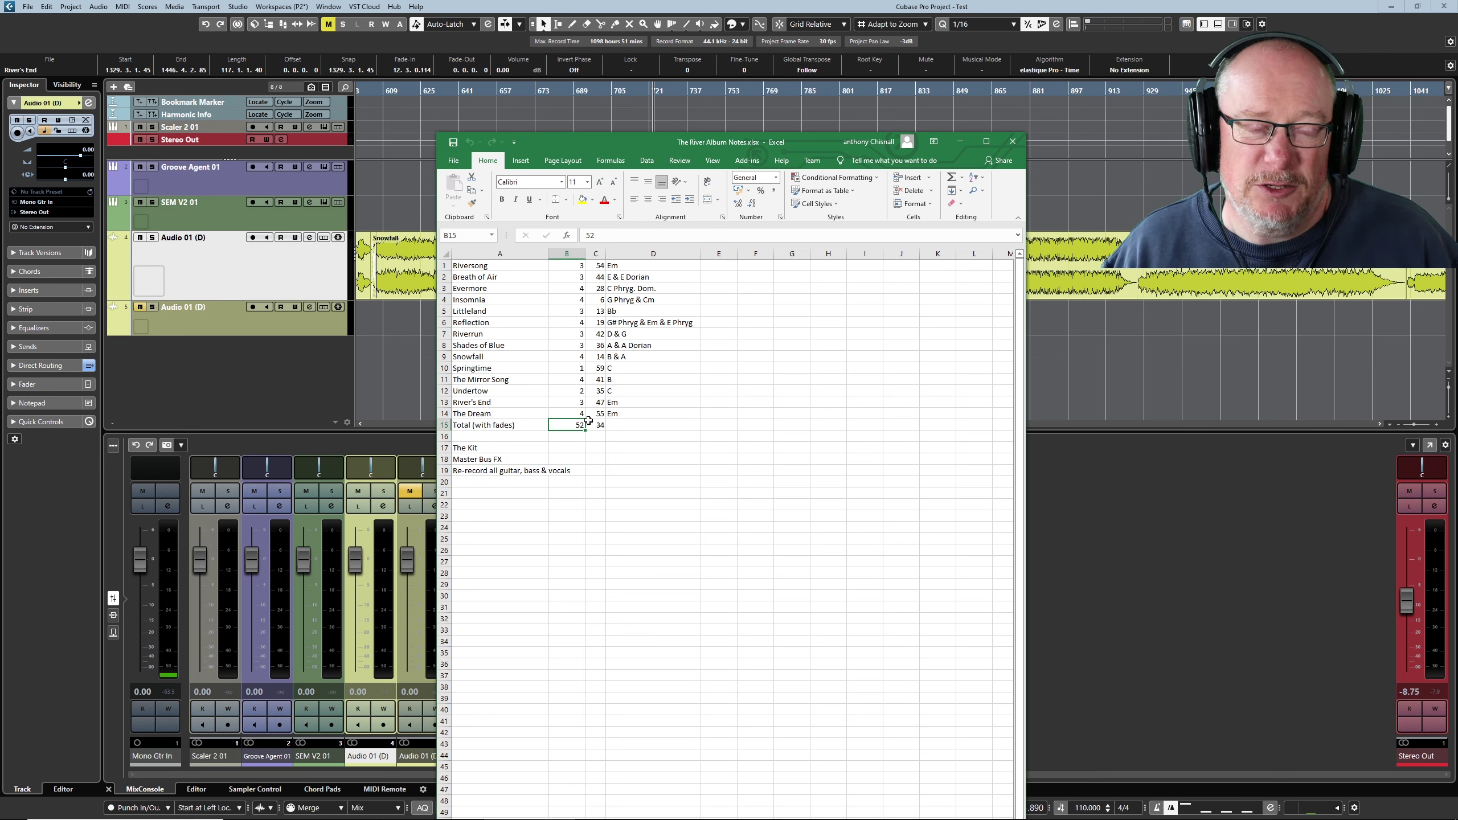